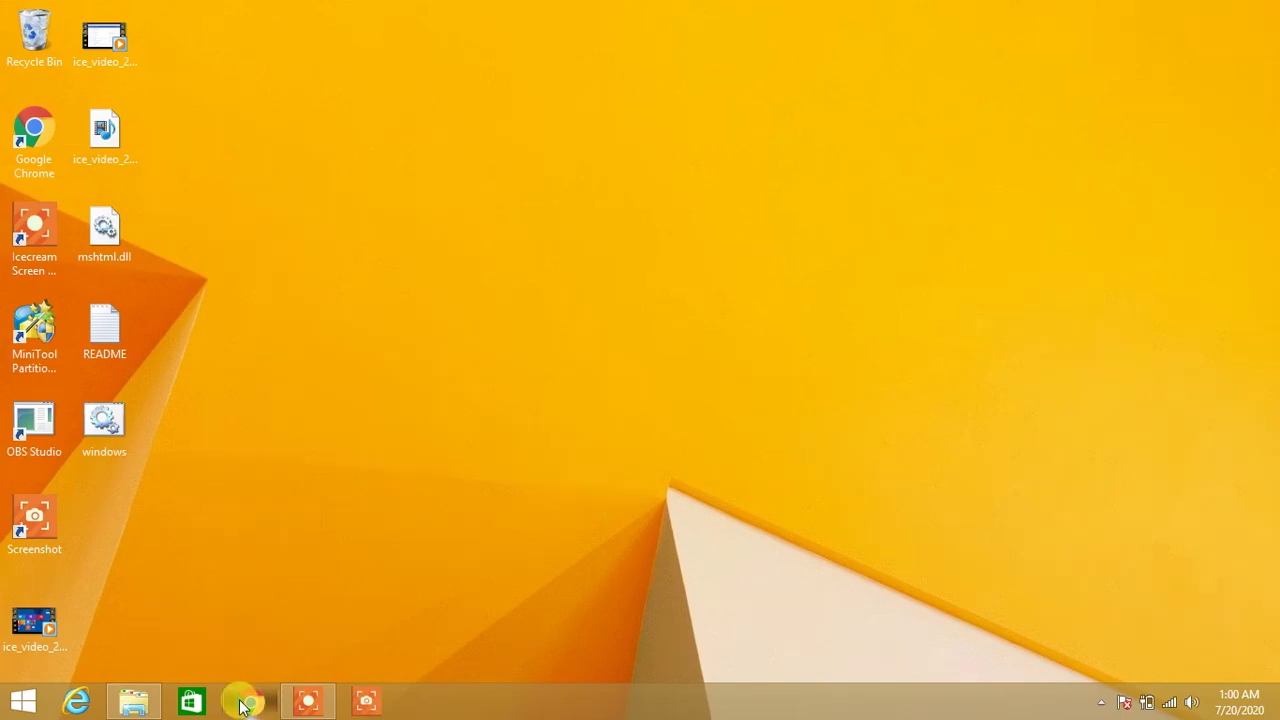
- Search 'obs' in Chrome and go to obsproject.com to get the OBS Studio 25.0.8 Windows installer
{"action": "left_click", "coordinate": [250, 700]}
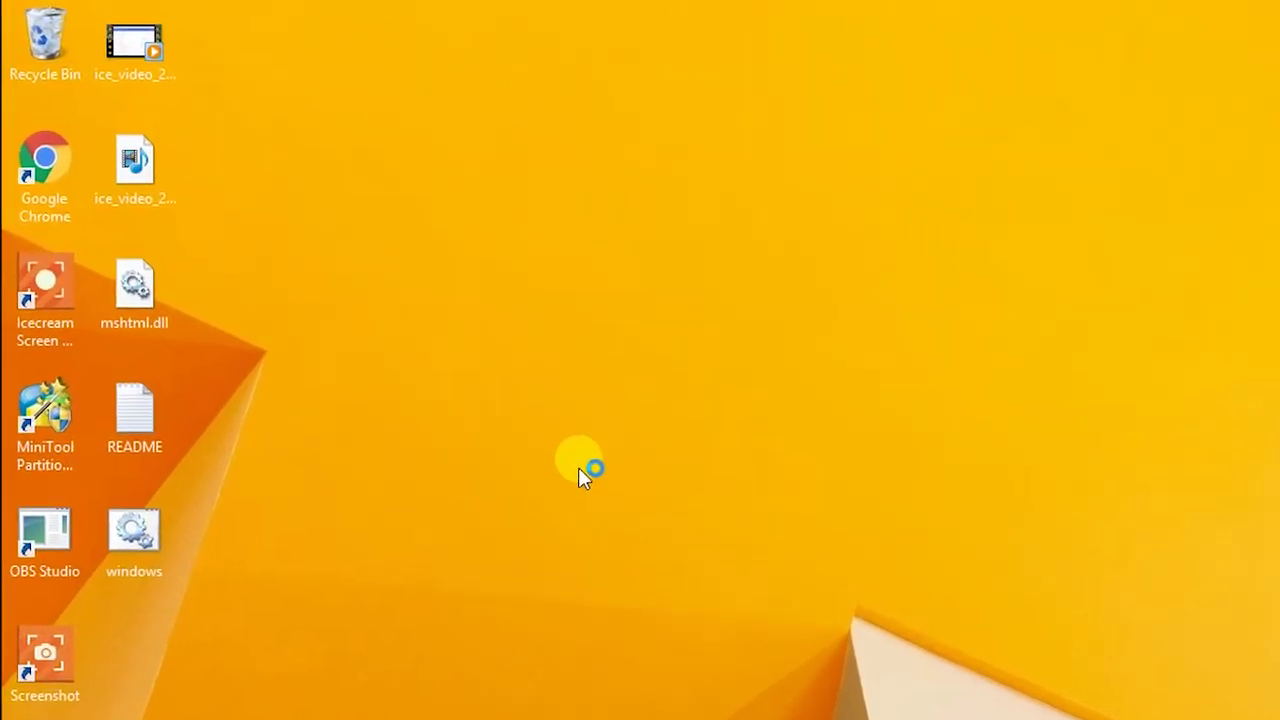
{"action": "type", "text": "obs"}
{"action": "key", "text": "Return"}
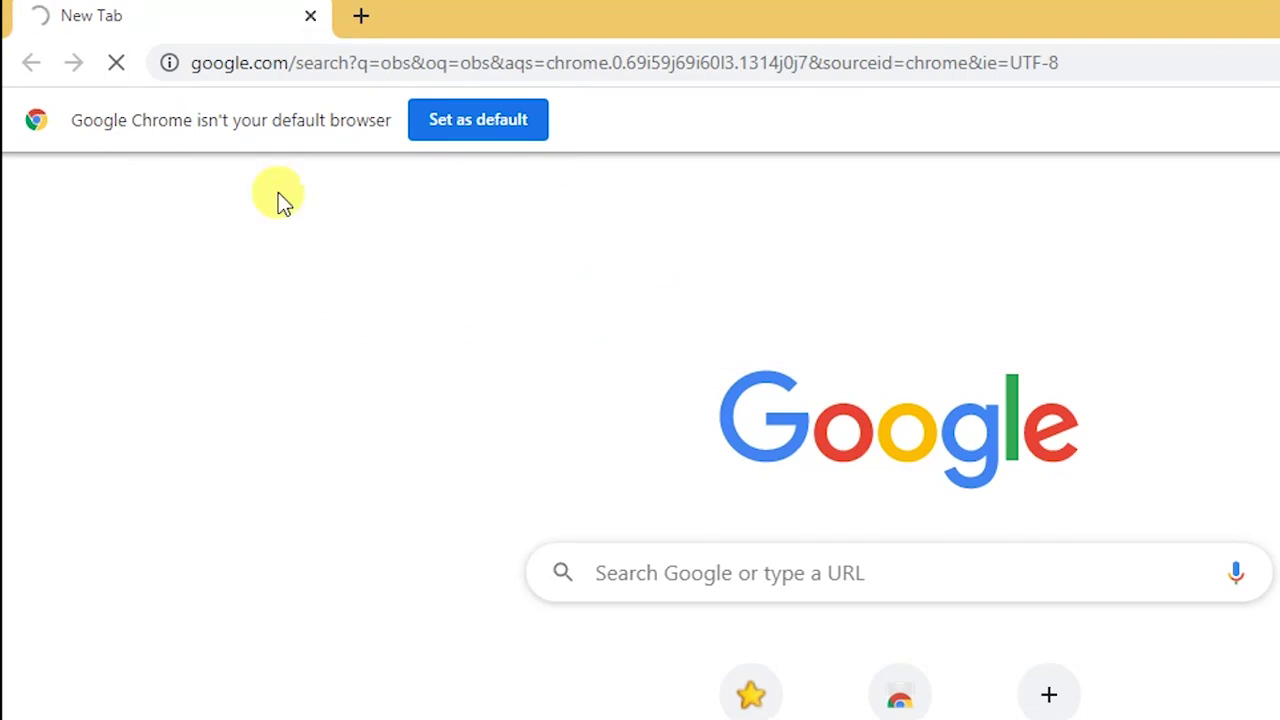
{"action": "left_click", "coordinate": [498, 432]}
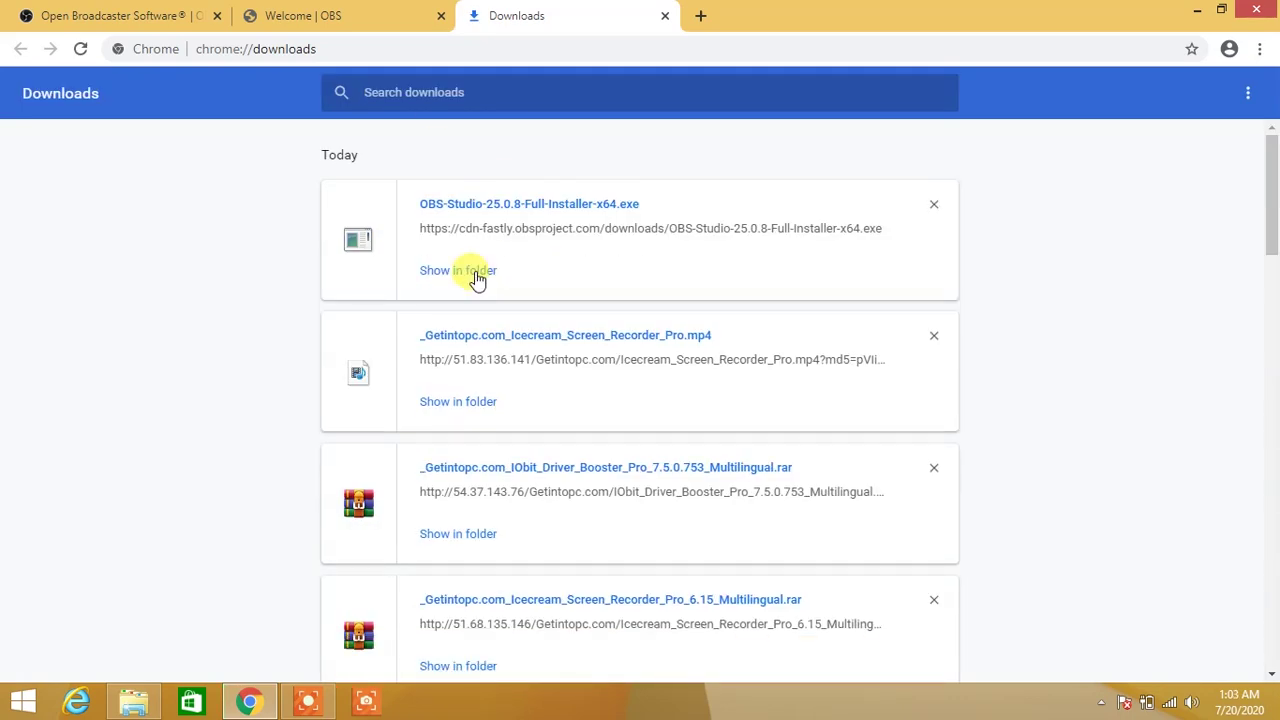
- Show the OBS installer in a maximized Downloads folder and run it as administrator
{"action": "left_click", "coordinate": [477, 271]}
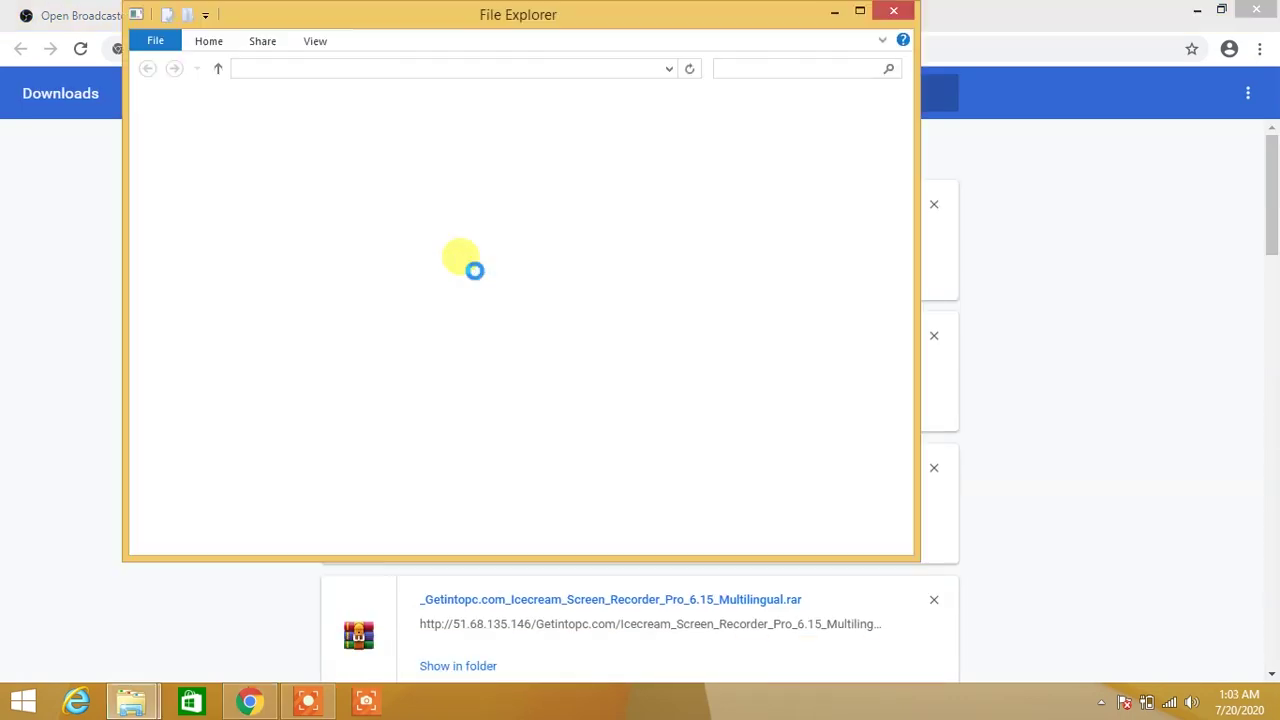
{"action": "left_click", "coordinate": [859, 12]}
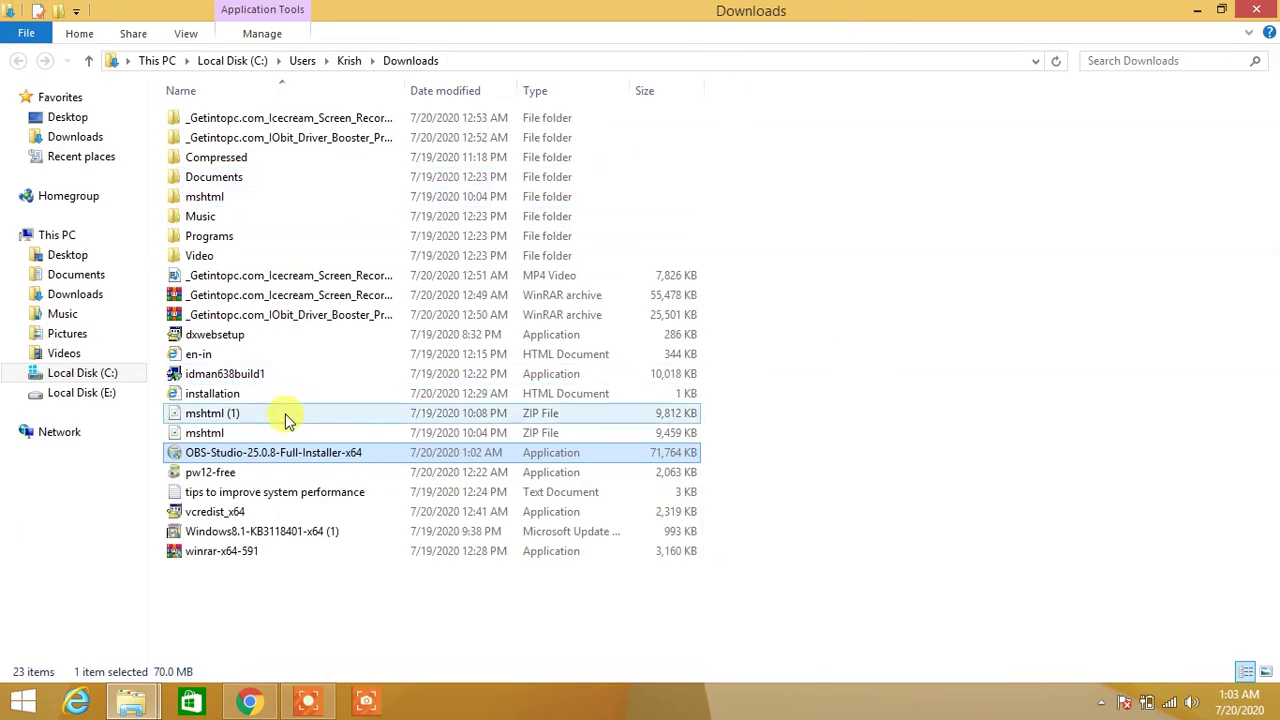
{"action": "right_click", "coordinate": [200, 452]}
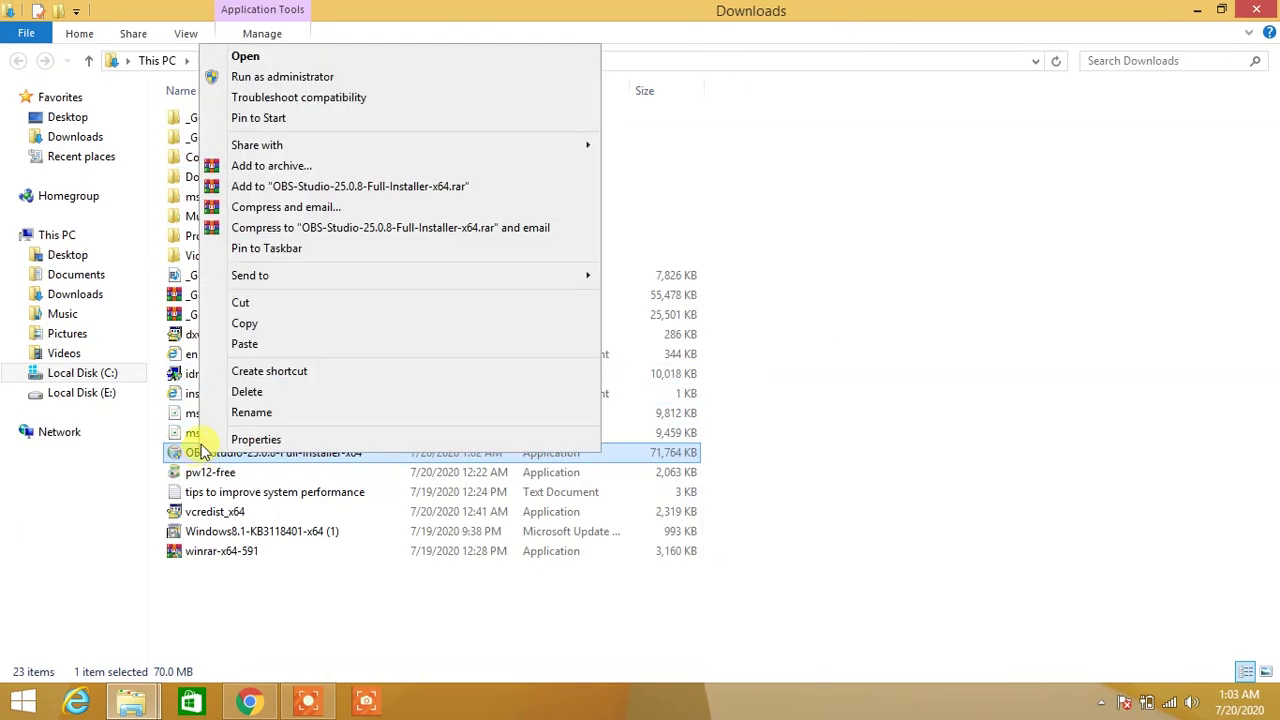
{"action": "left_click", "coordinate": [278, 77]}
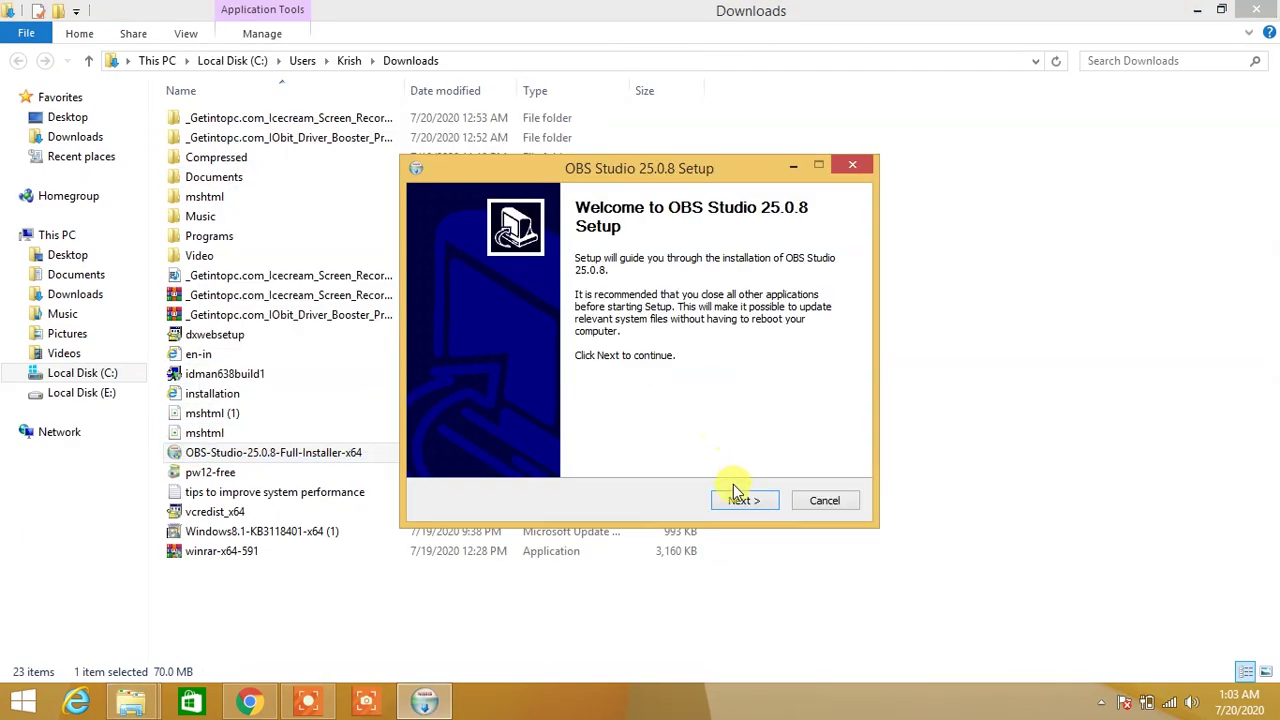
- Get past the setup welcome page, accept the missing runtime download, and dismiss the RunDLL error
{"action": "left_click", "coordinate": [740, 500]}
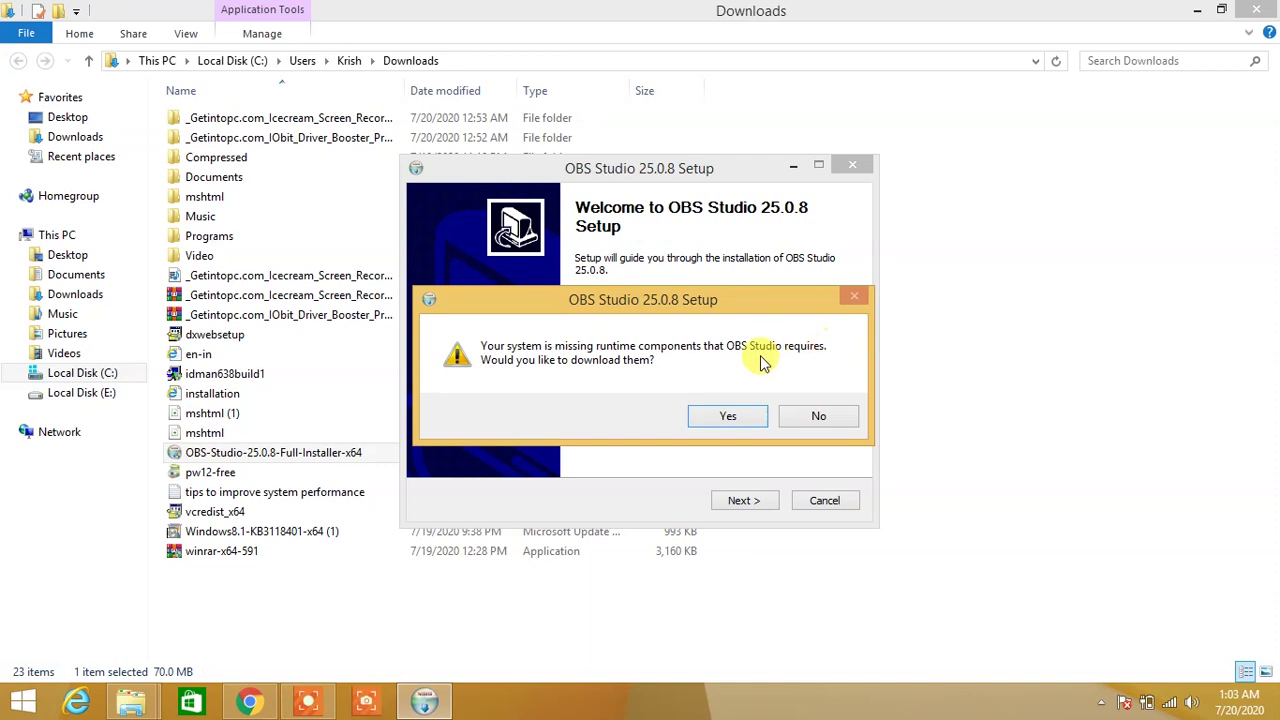
{"action": "left_click", "coordinate": [728, 416]}
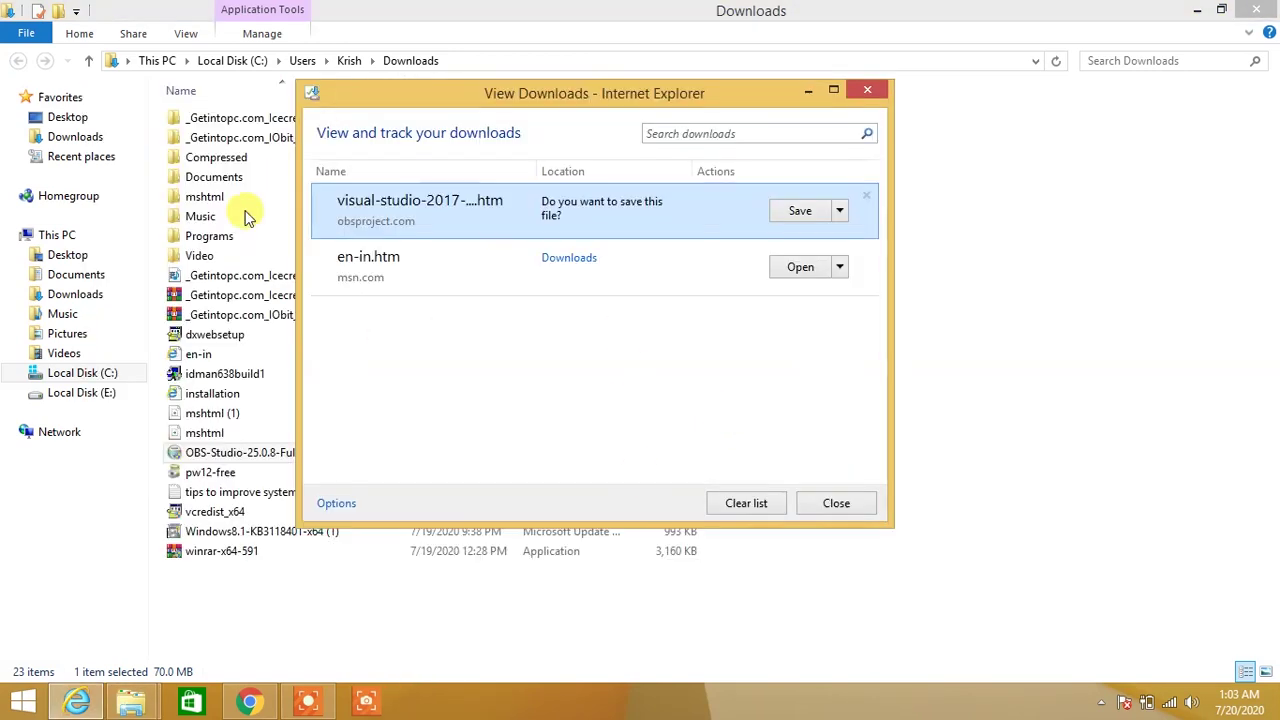
{"action": "left_click", "coordinate": [860, 95]}
{"action": "left_click", "coordinate": [914, 292]}
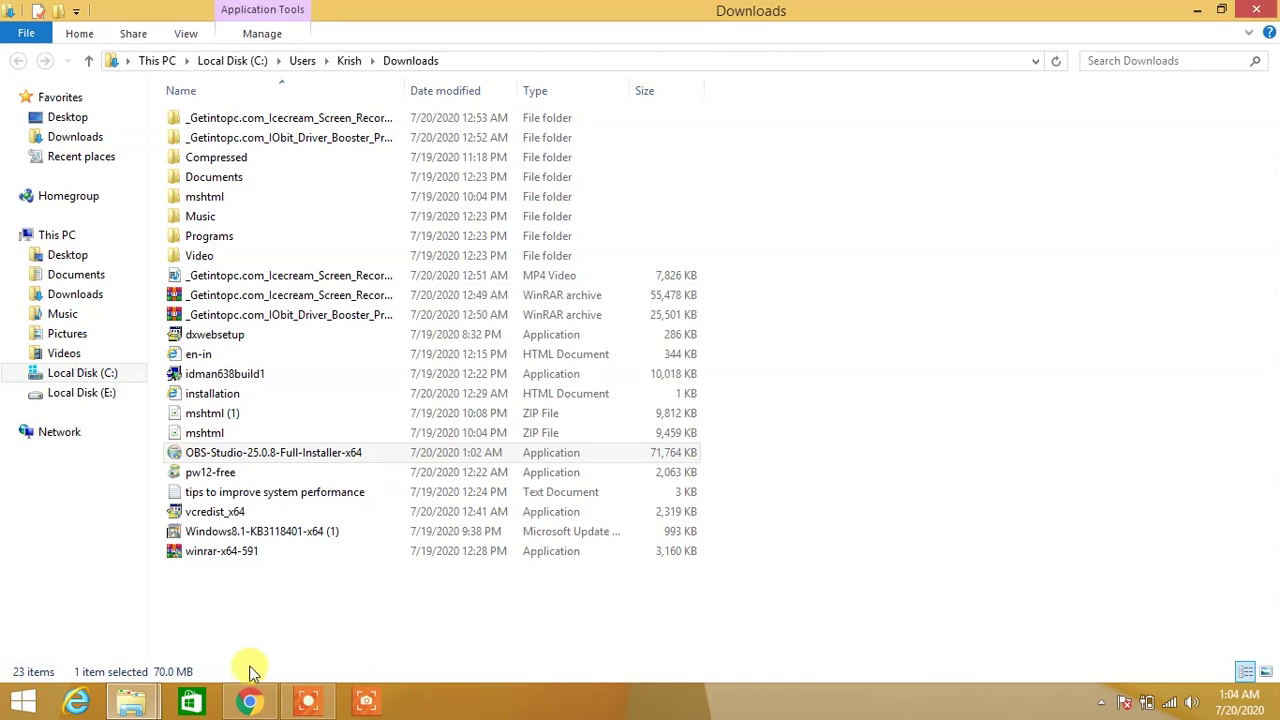
- Set Google Chrome as the default browser for web links from Chrome's Settings page
{"action": "left_click", "coordinate": [250, 703]}
{"action": "left_click", "coordinate": [706, 15]}
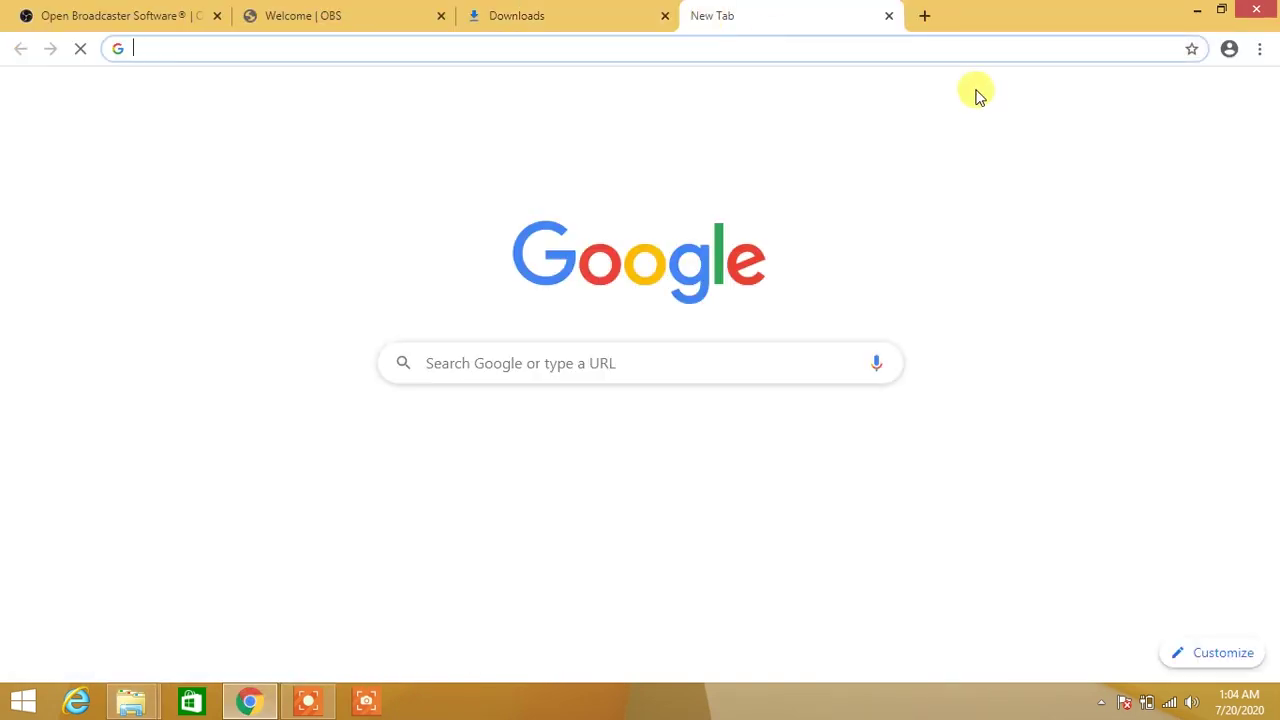
{"action": "left_click", "coordinate": [1262, 49]}
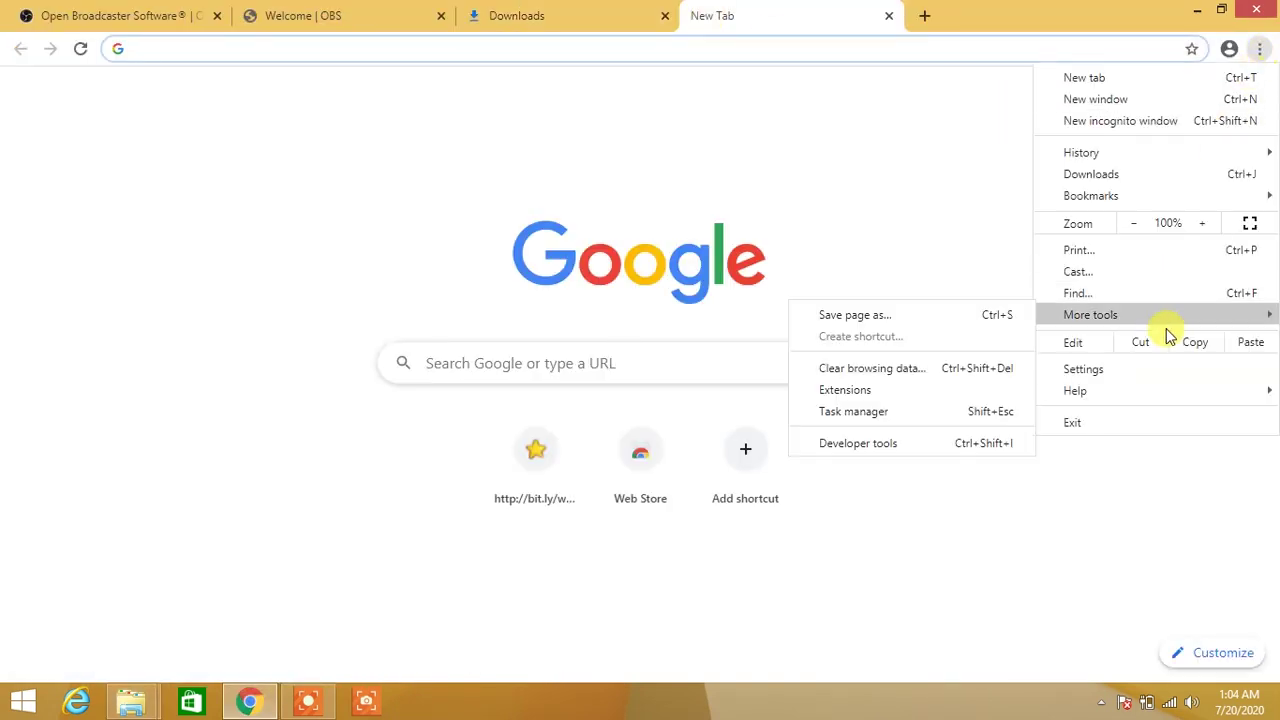
{"action": "left_click", "coordinate": [1144, 372]}
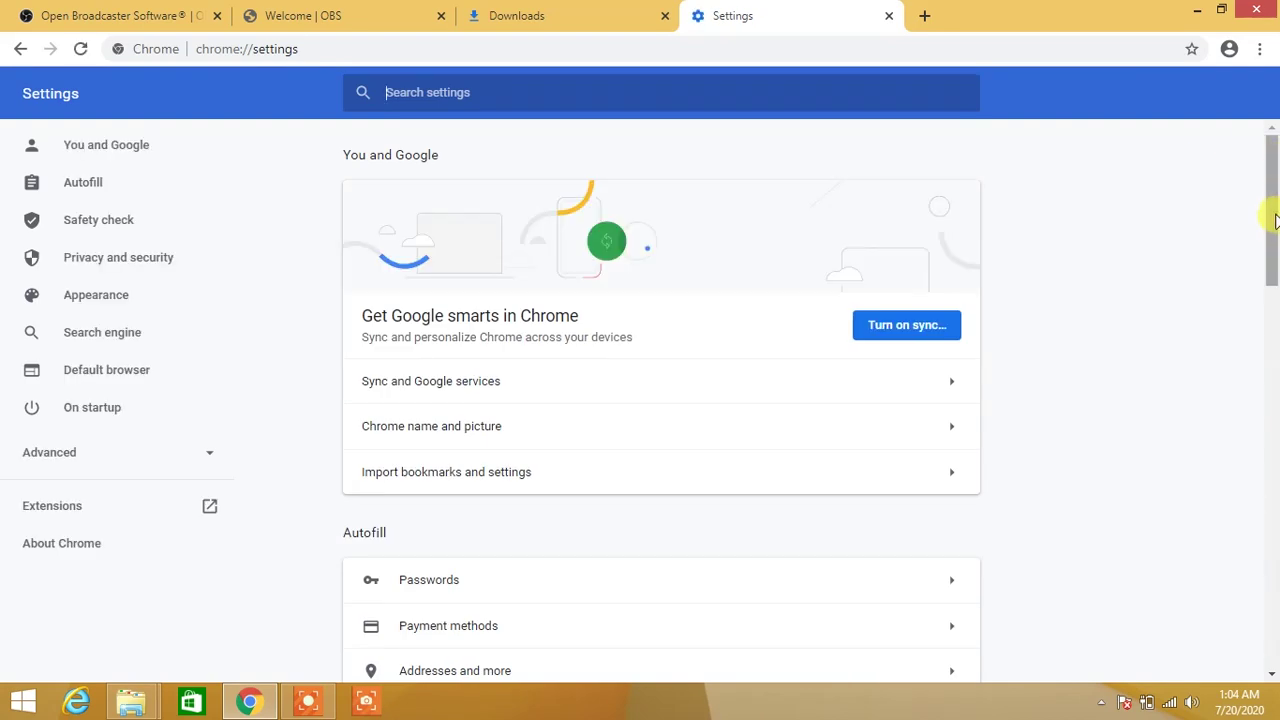
{"action": "mouse_move", "coordinate": [1274, 218]}
{"action": "left_mouse_down"}
{"action": "mouse_move", "coordinate": [1240, 522]}
{"action": "mouse_move", "coordinate": [1211, 497]}
{"action": "left_mouse_up"}
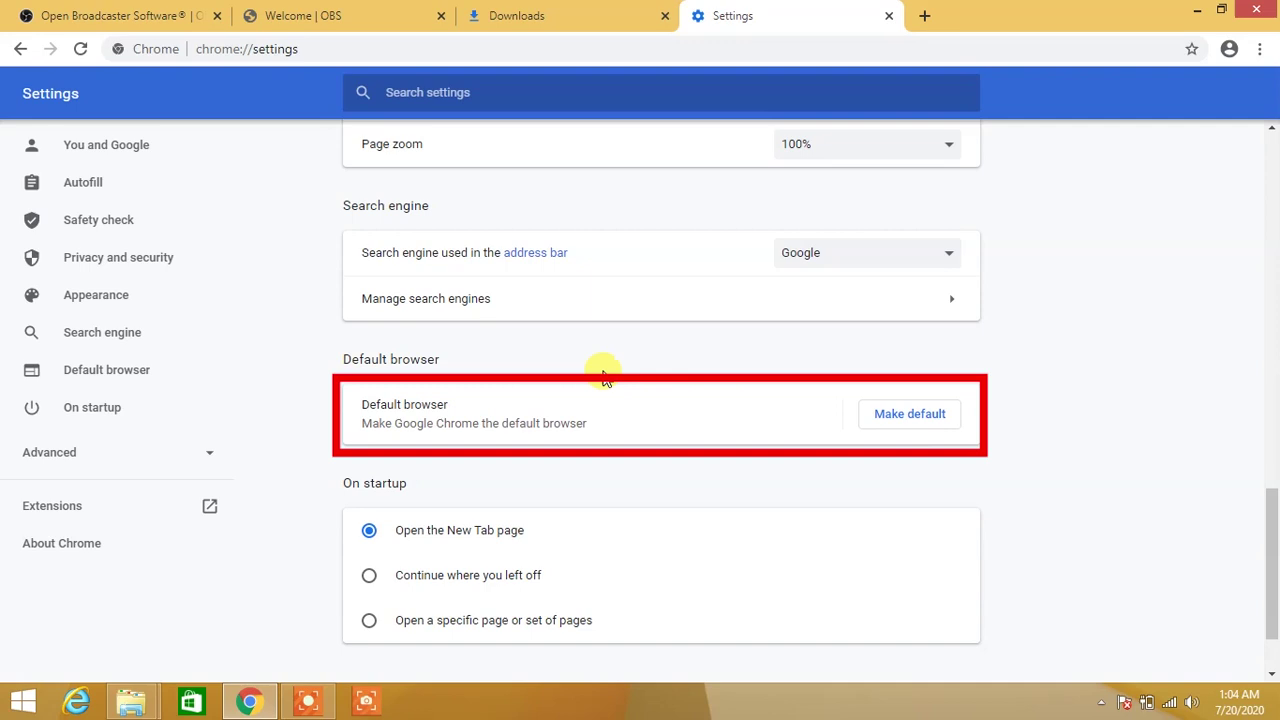
{"action": "left_click", "coordinate": [923, 410]}
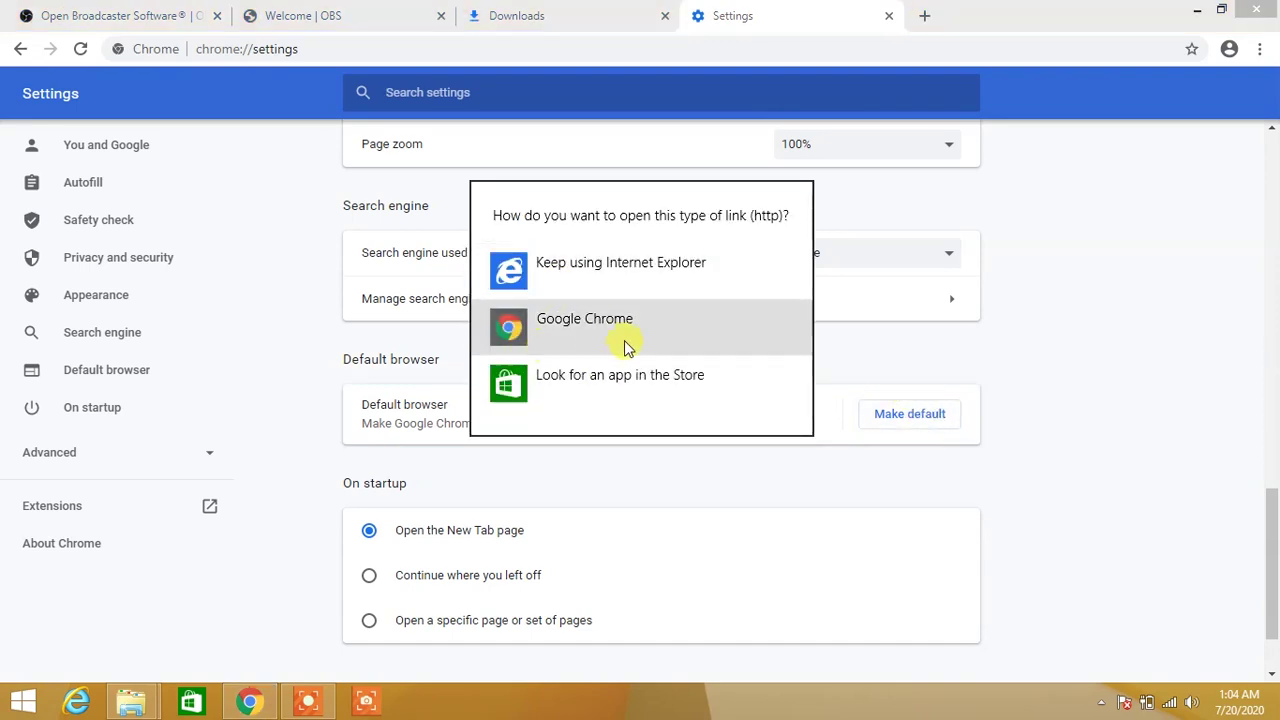
{"action": "left_click", "coordinate": [609, 340]}
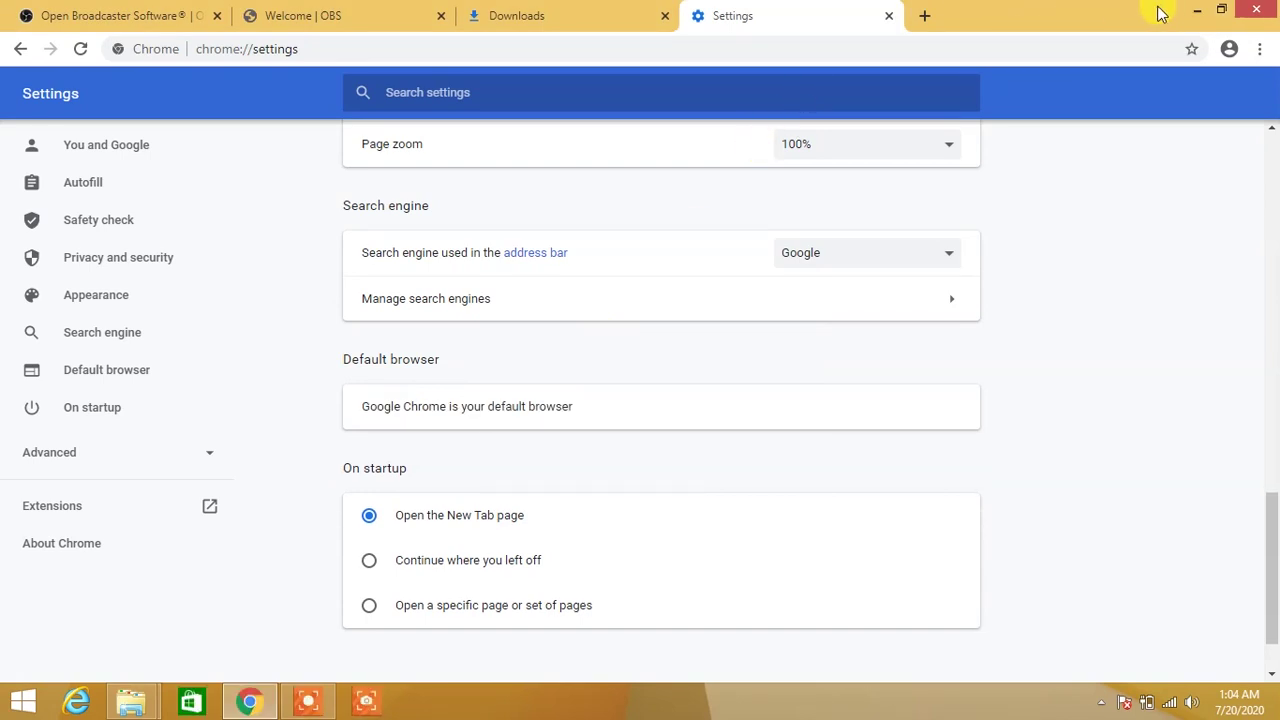
- Rerun the OBS installer as administrator and accept its missing runtime download, opening the Visual Studio 2017 Runtimes page
{"action": "left_click", "coordinate": [1194, 14]}
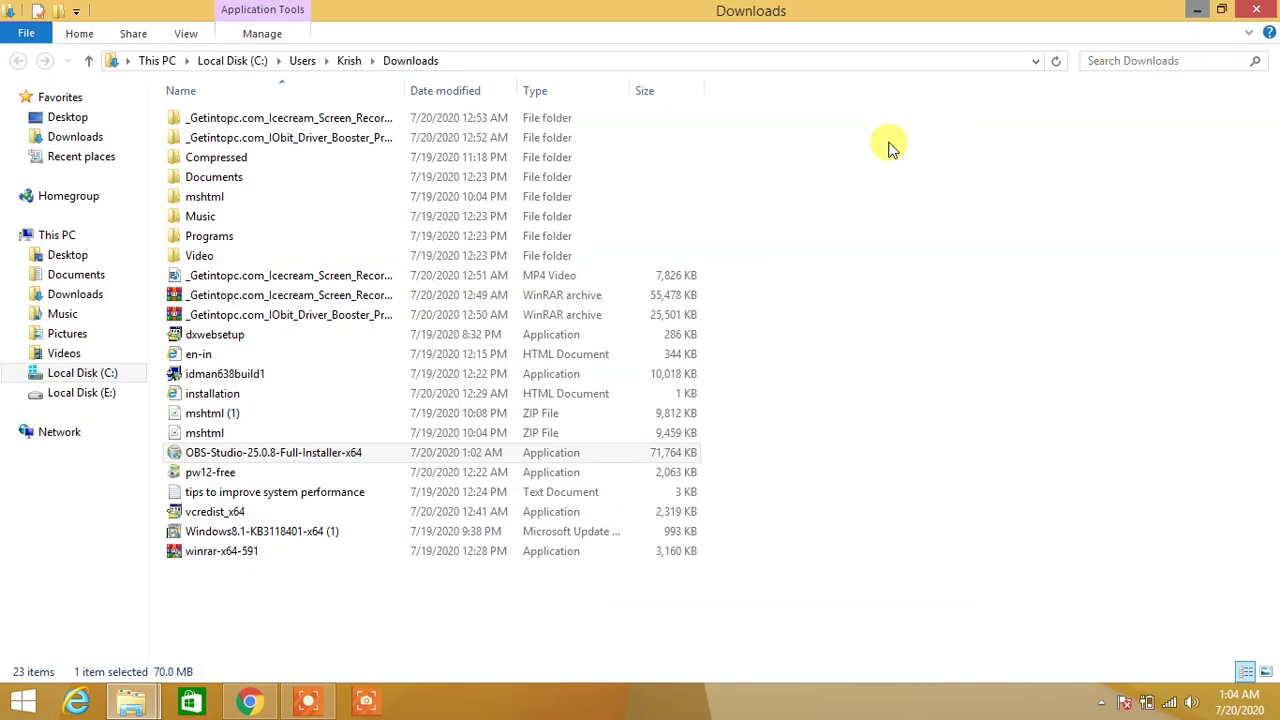
{"action": "right_click", "coordinate": [197, 455]}
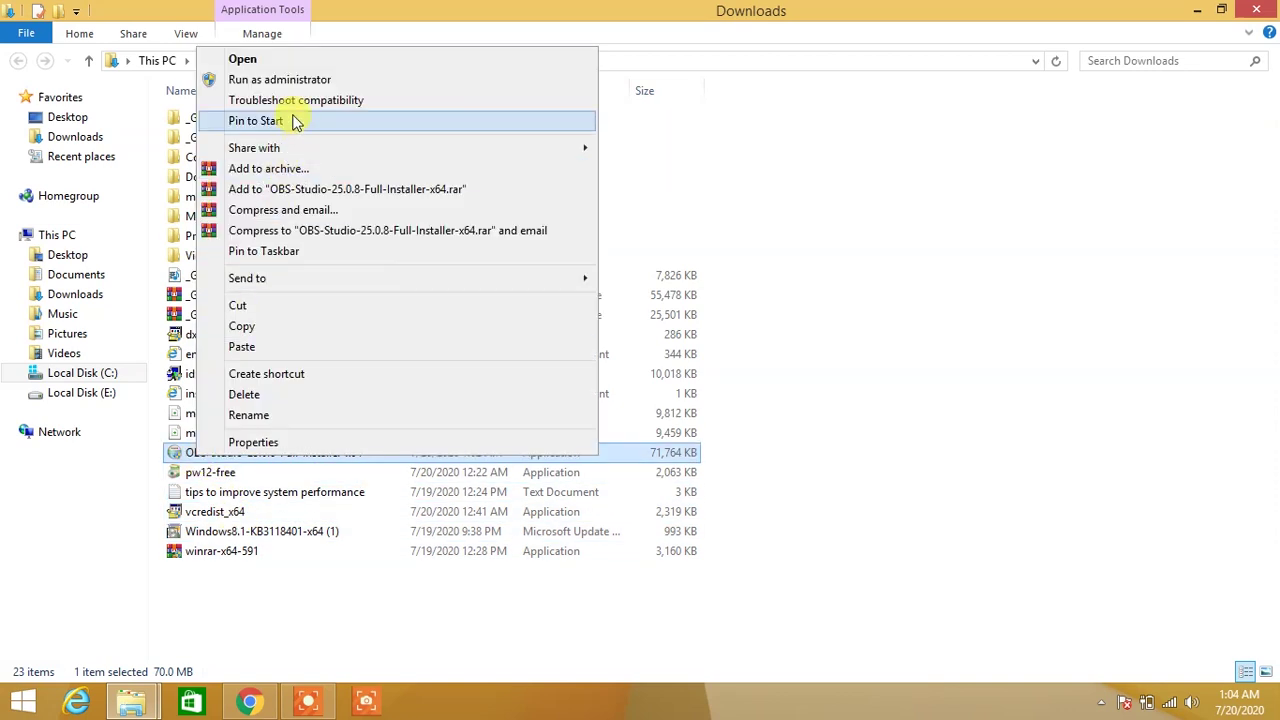
{"action": "left_click", "coordinate": [268, 80]}
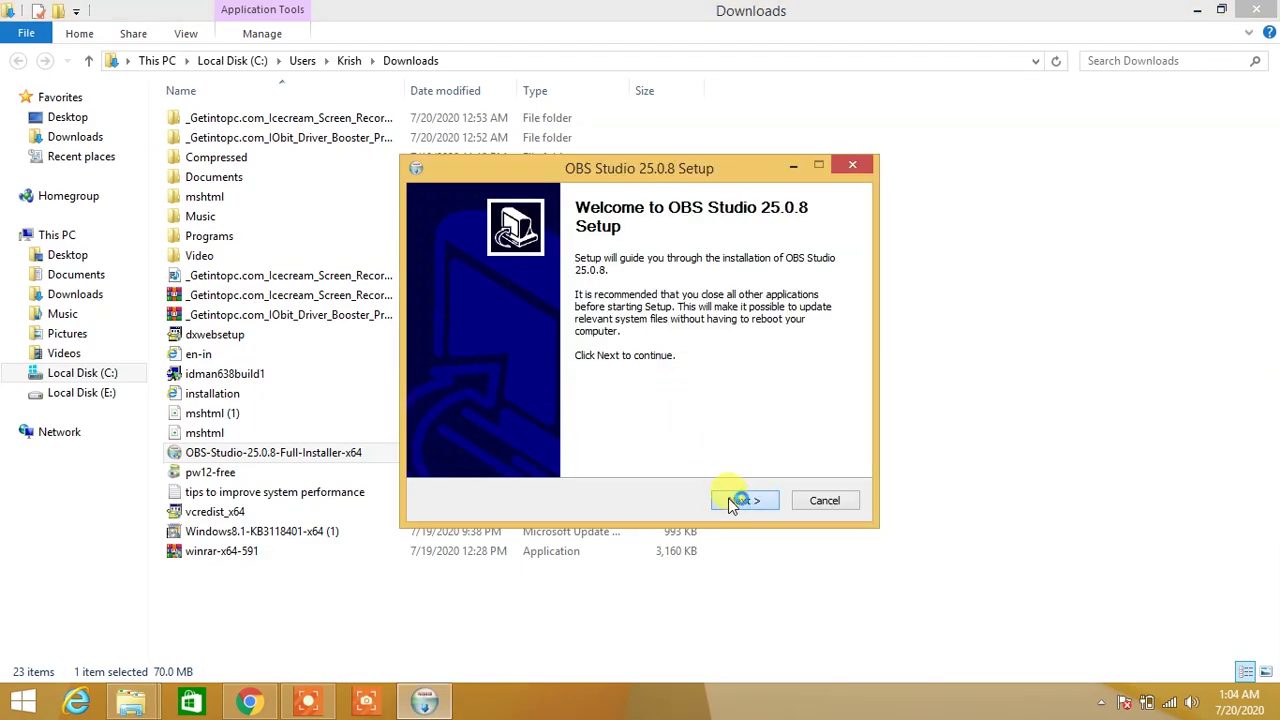
{"action": "left_click", "coordinate": [738, 501]}
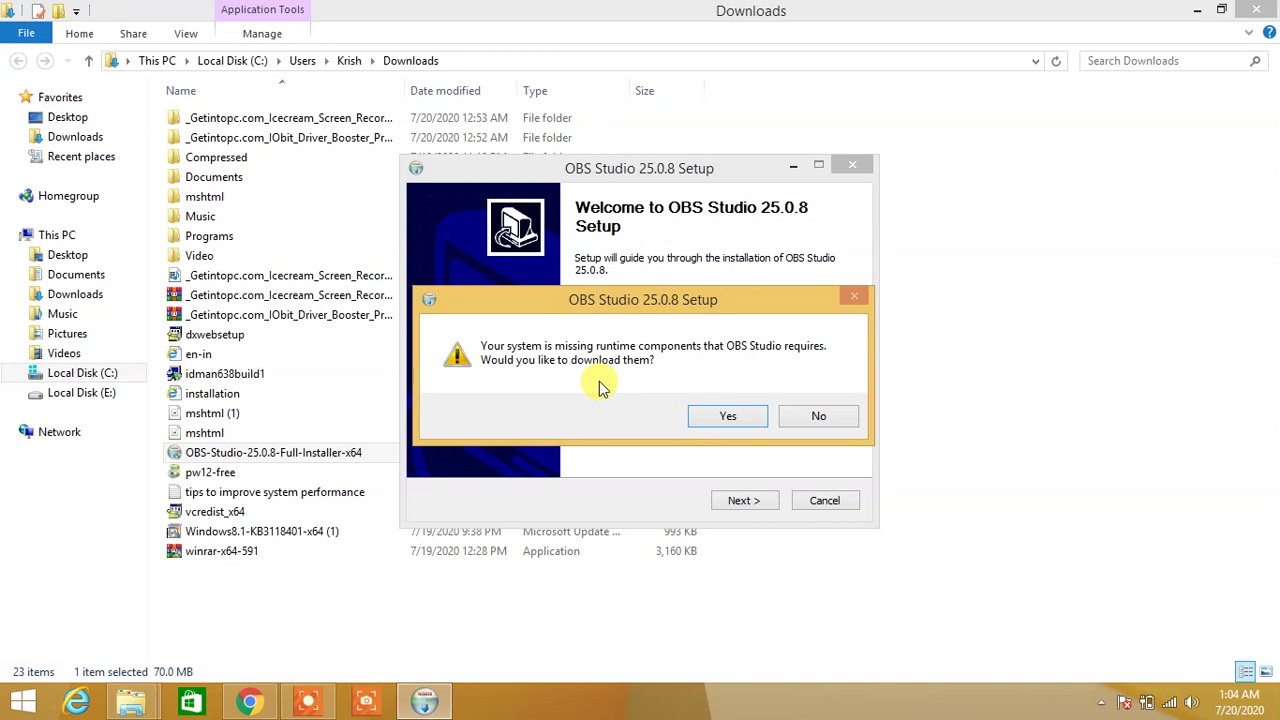
{"action": "left_click", "coordinate": [724, 422]}
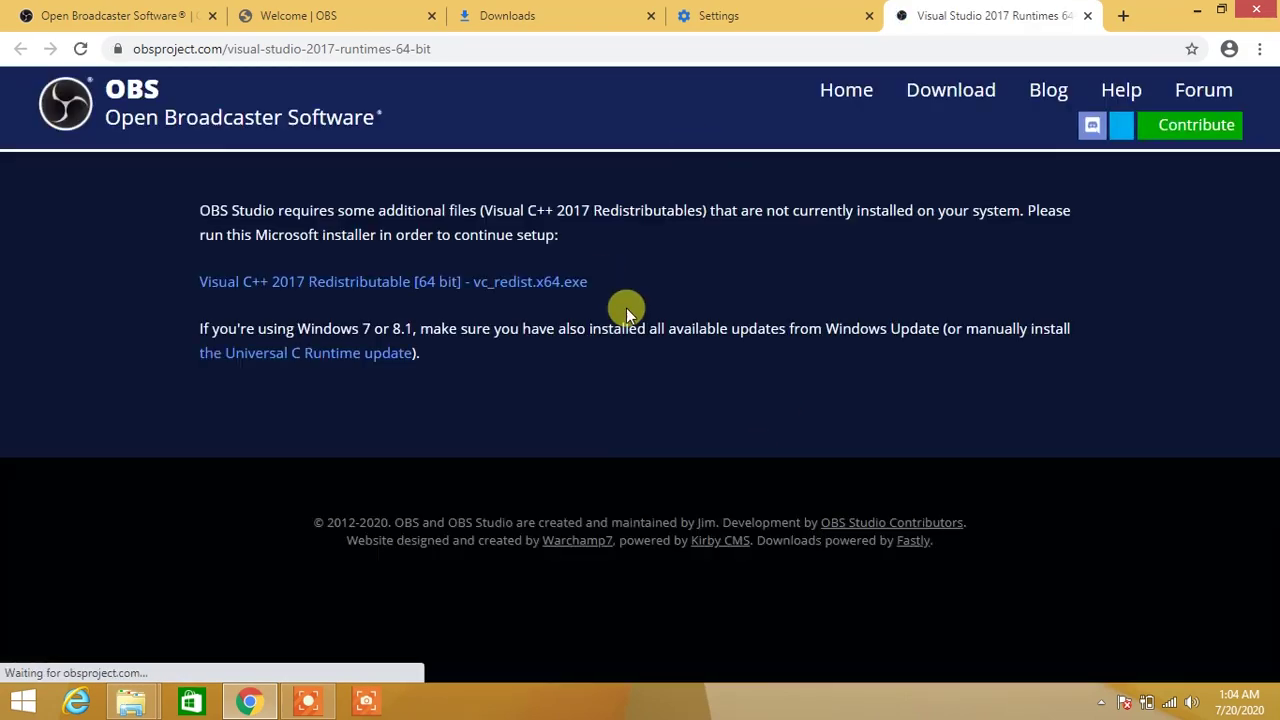
- Download vc_redist.x64.exe from the Visual Studio 2017 Runtimes page and view Chrome's downloads
{"action": "left_click", "coordinate": [378, 285]}
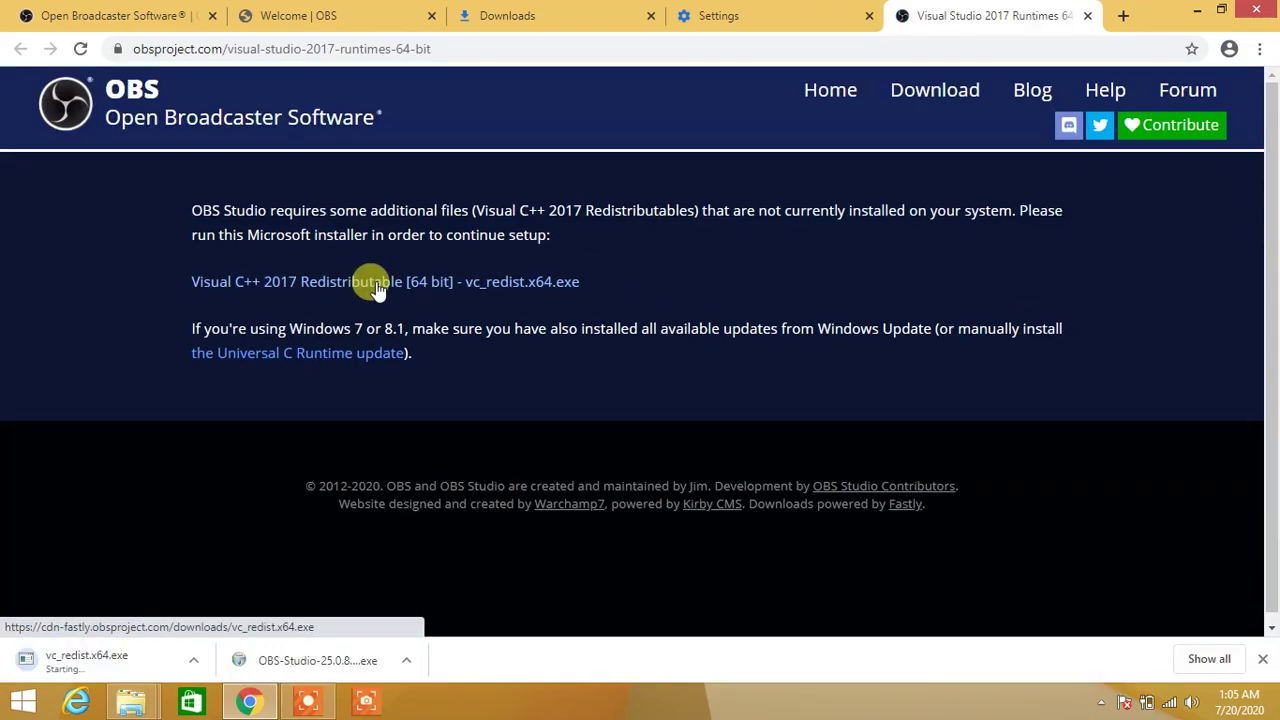
{"action": "key", "text": "ctrl+j"}
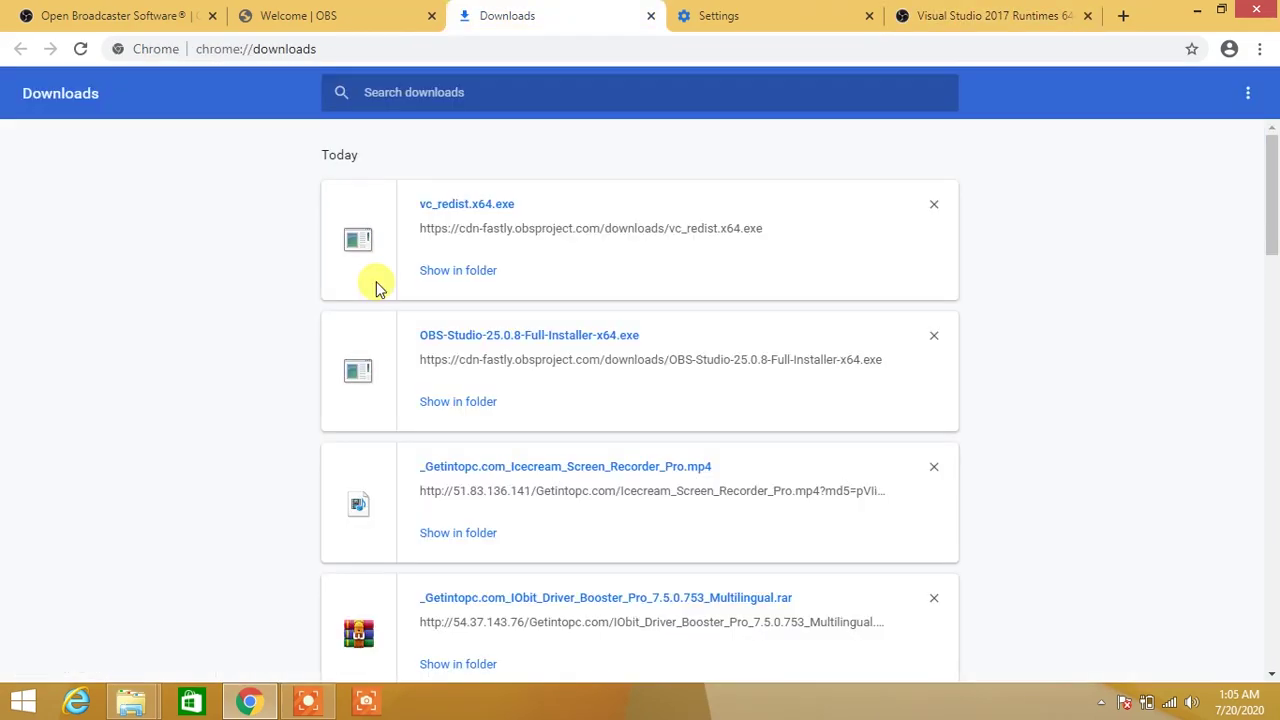
- Install Visual C++ 2015-2019 Redistributable (x64) 14.25.28508 as administrator from the Downloads folder
{"action": "left_click", "coordinate": [460, 271]}
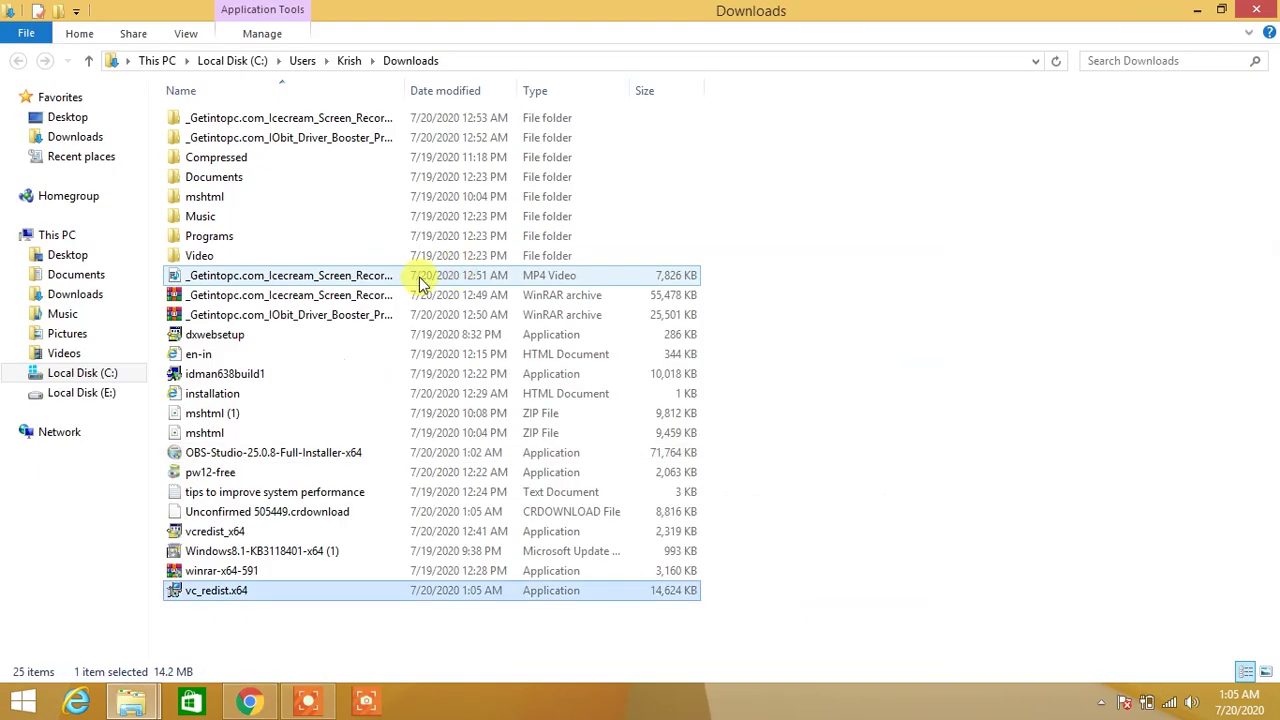
{"action": "right_click", "coordinate": [198, 600]}
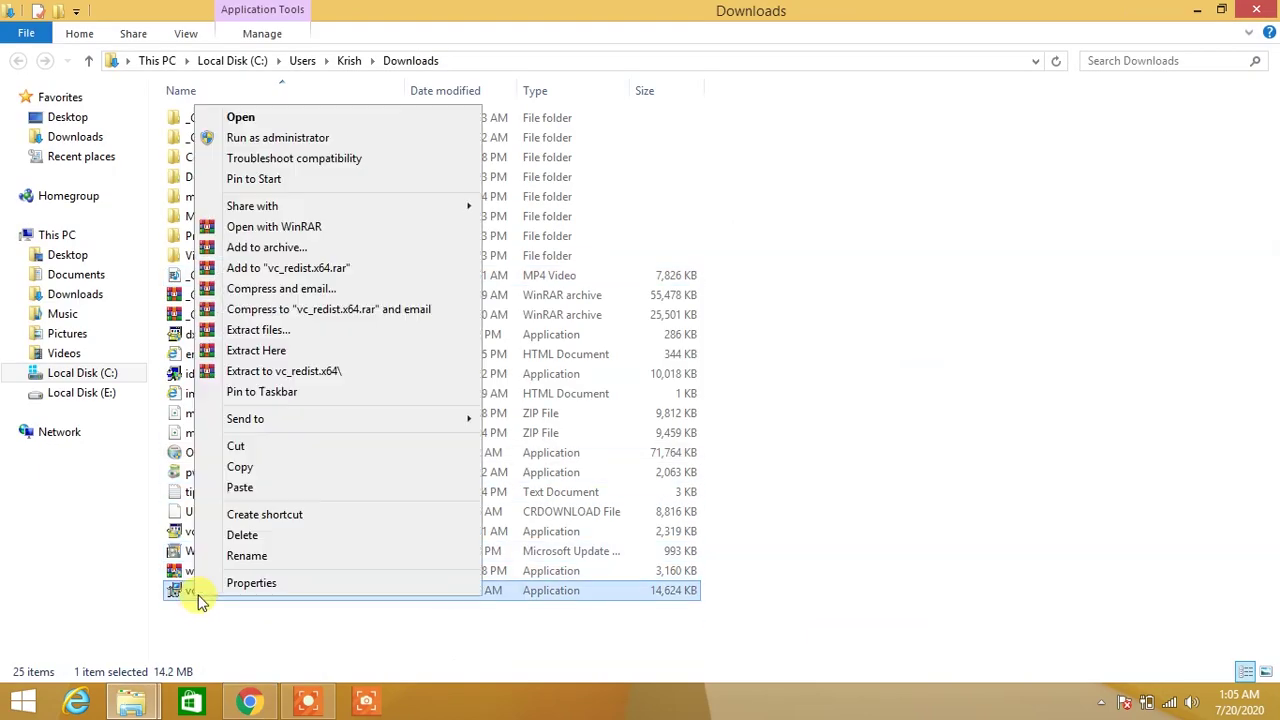
{"action": "left_click", "coordinate": [252, 137]}
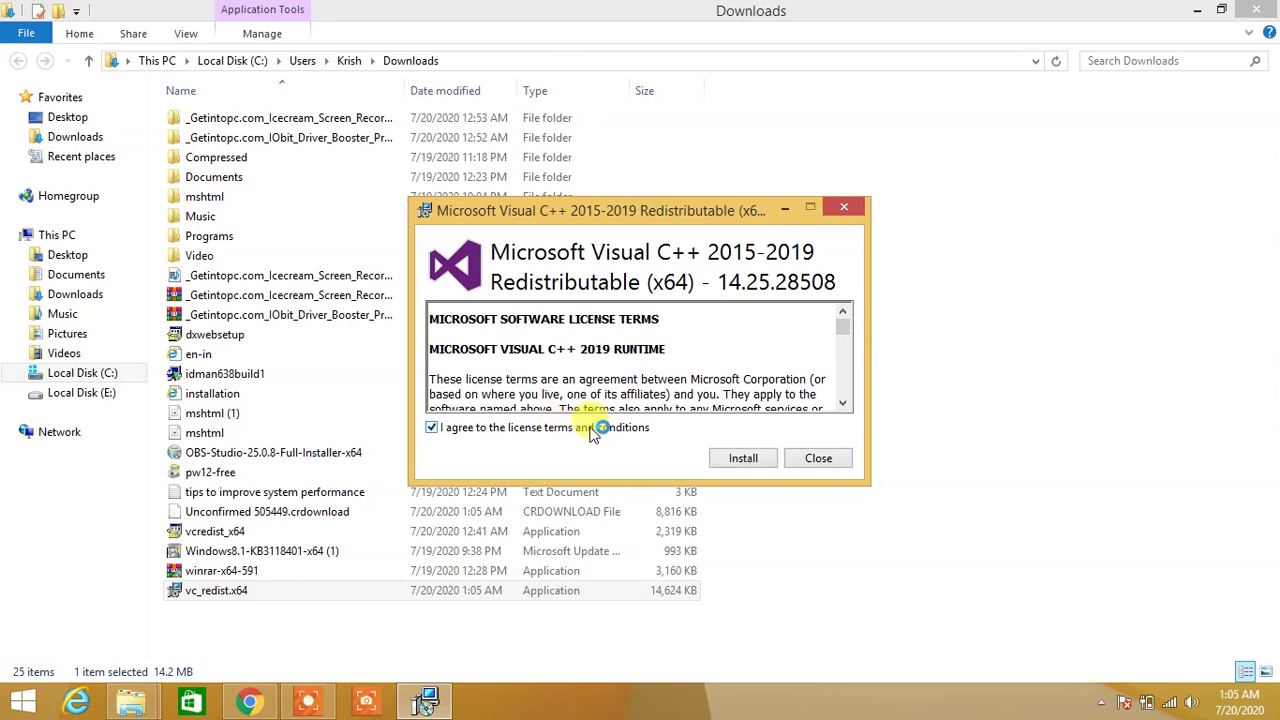
{"action": "left_click", "coordinate": [740, 458]}
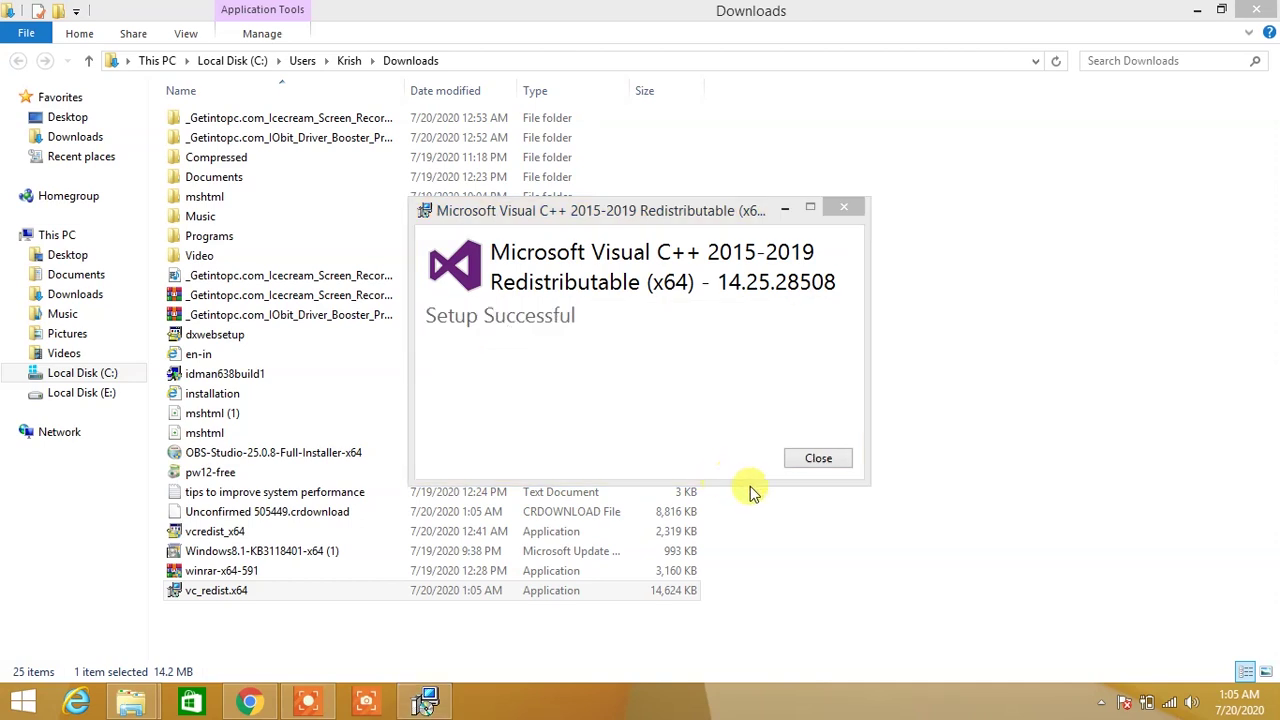
{"action": "left_click", "coordinate": [816, 462]}
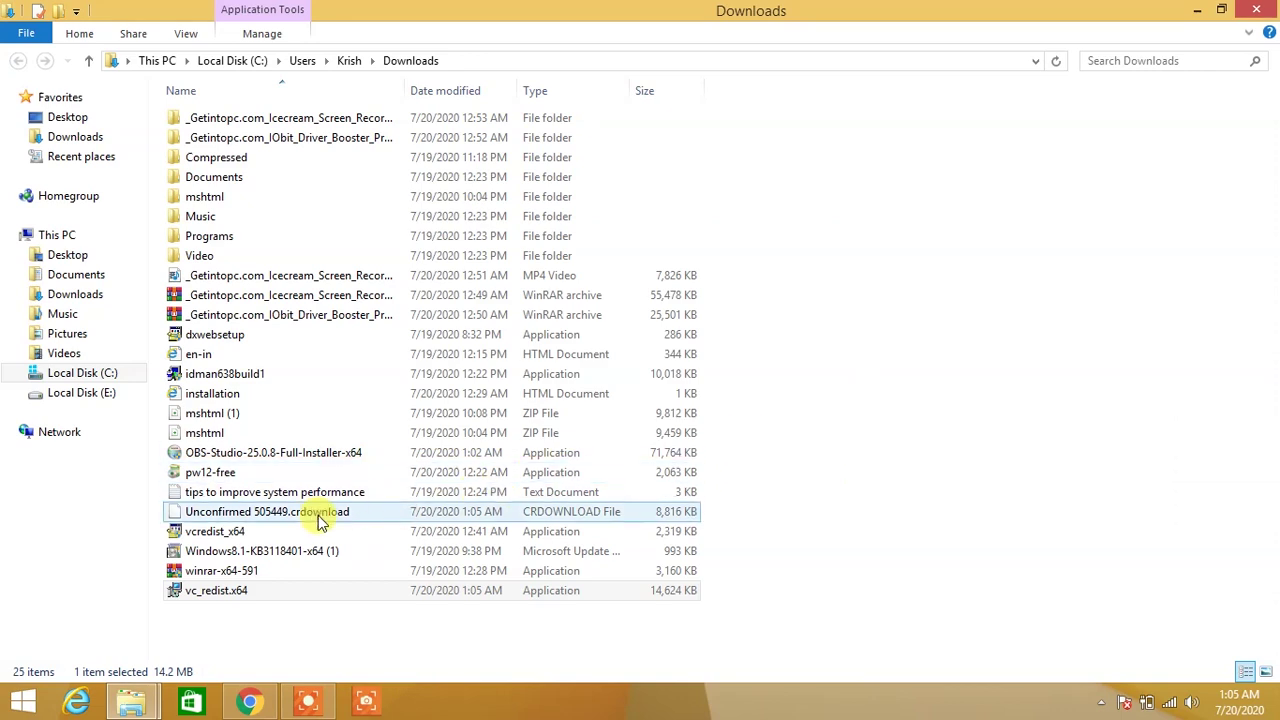
- Return to the Visual Studio 2017 Runtimes page and open the Universal C Runtime update article
{"action": "left_click", "coordinate": [255, 706]}
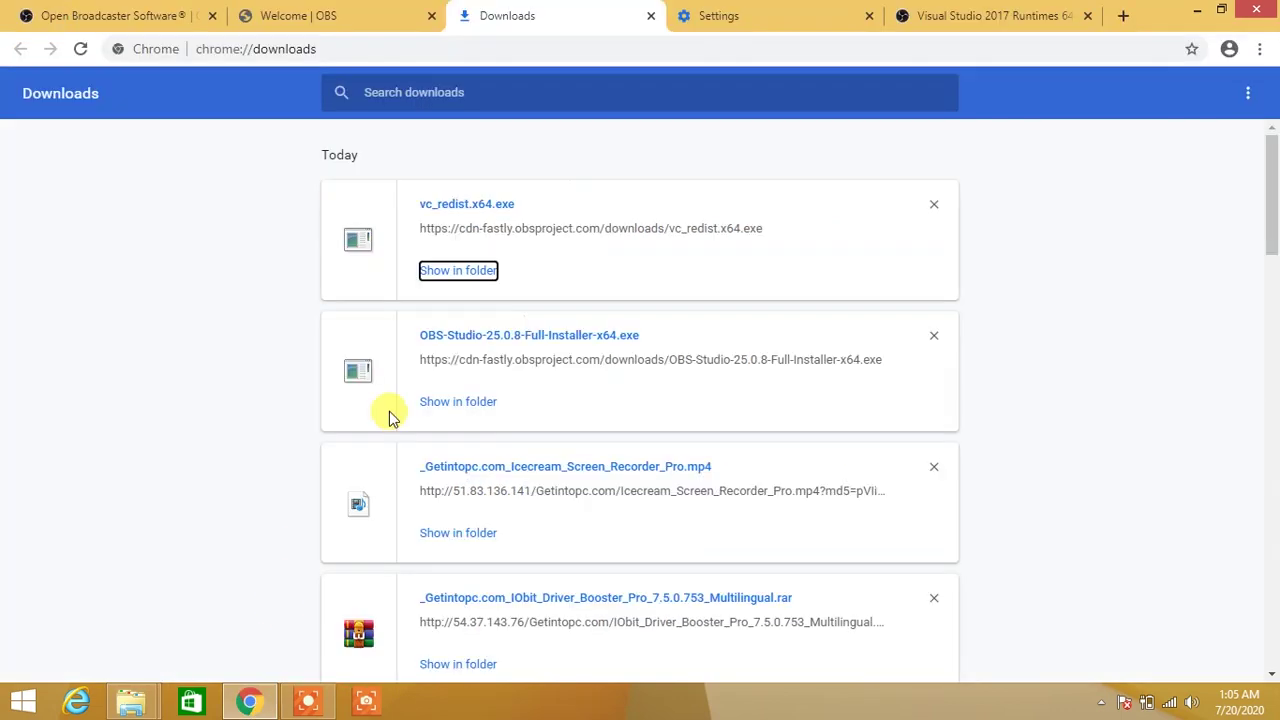
{"action": "left_click", "coordinate": [945, 12]}
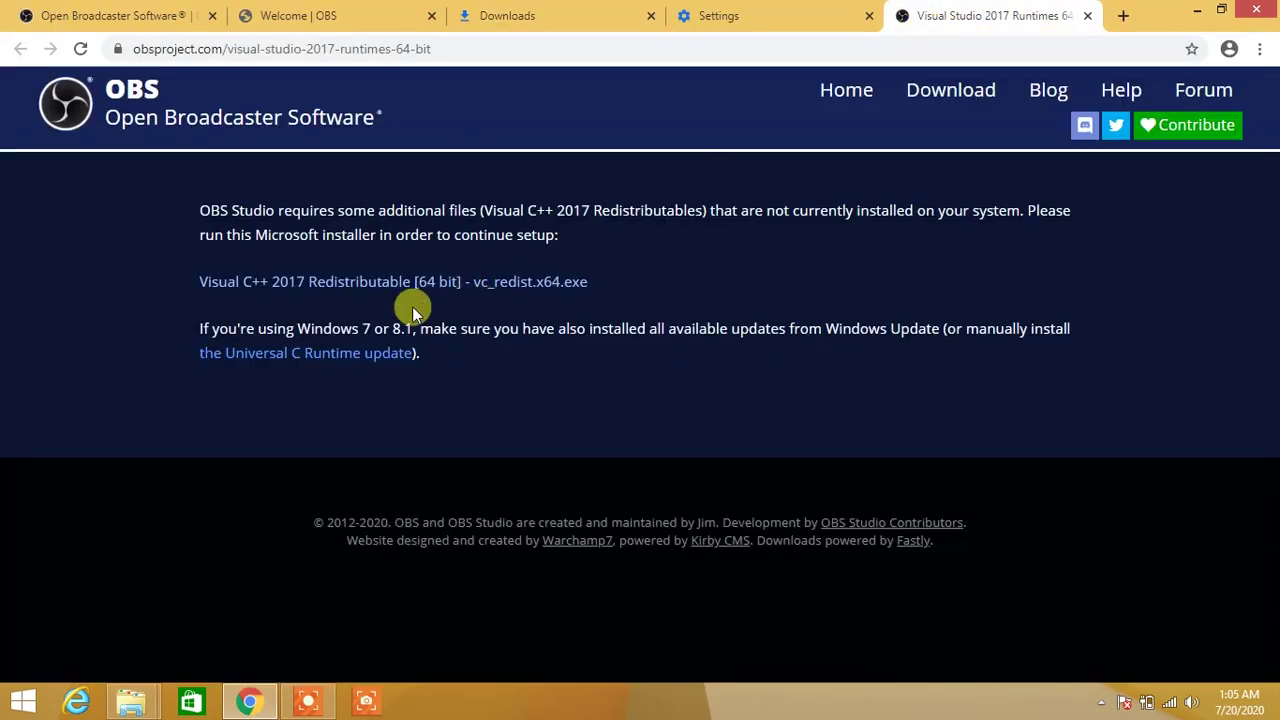
{"action": "left_click", "coordinate": [345, 360]}
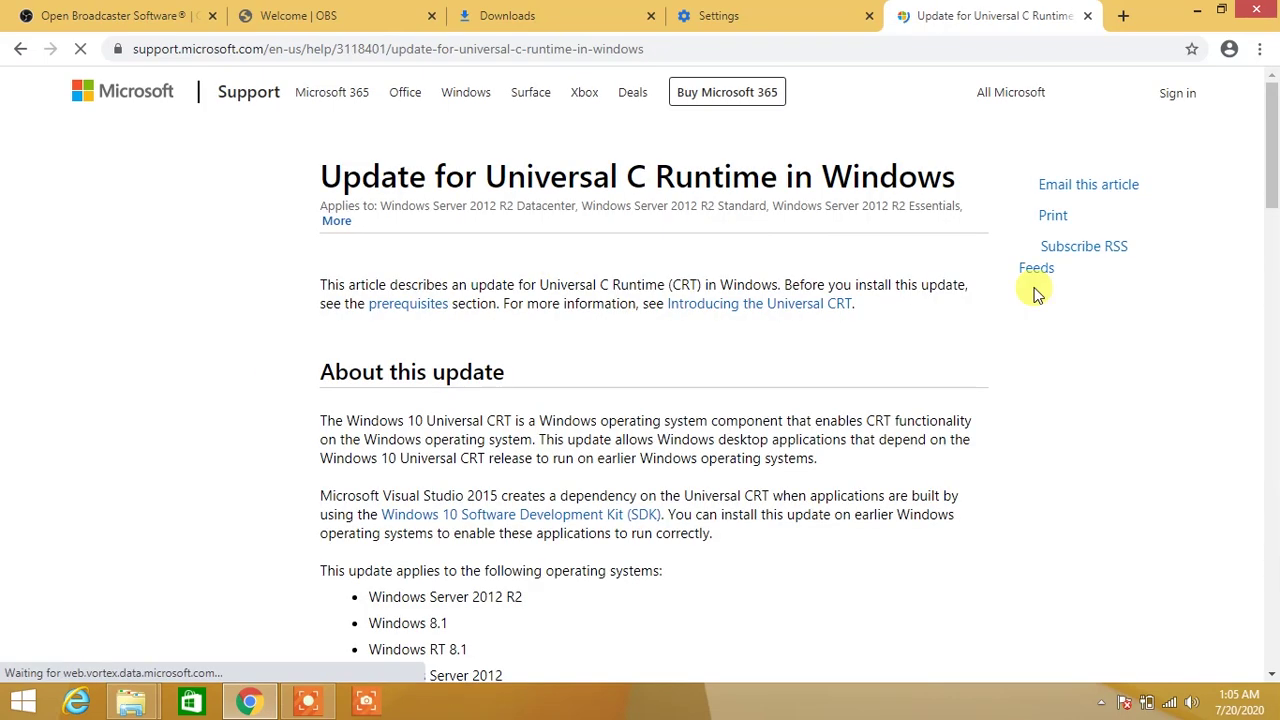
{"action": "left_click_drag", "start_coordinate": [1276, 175], "coordinate": [1252, 349]}
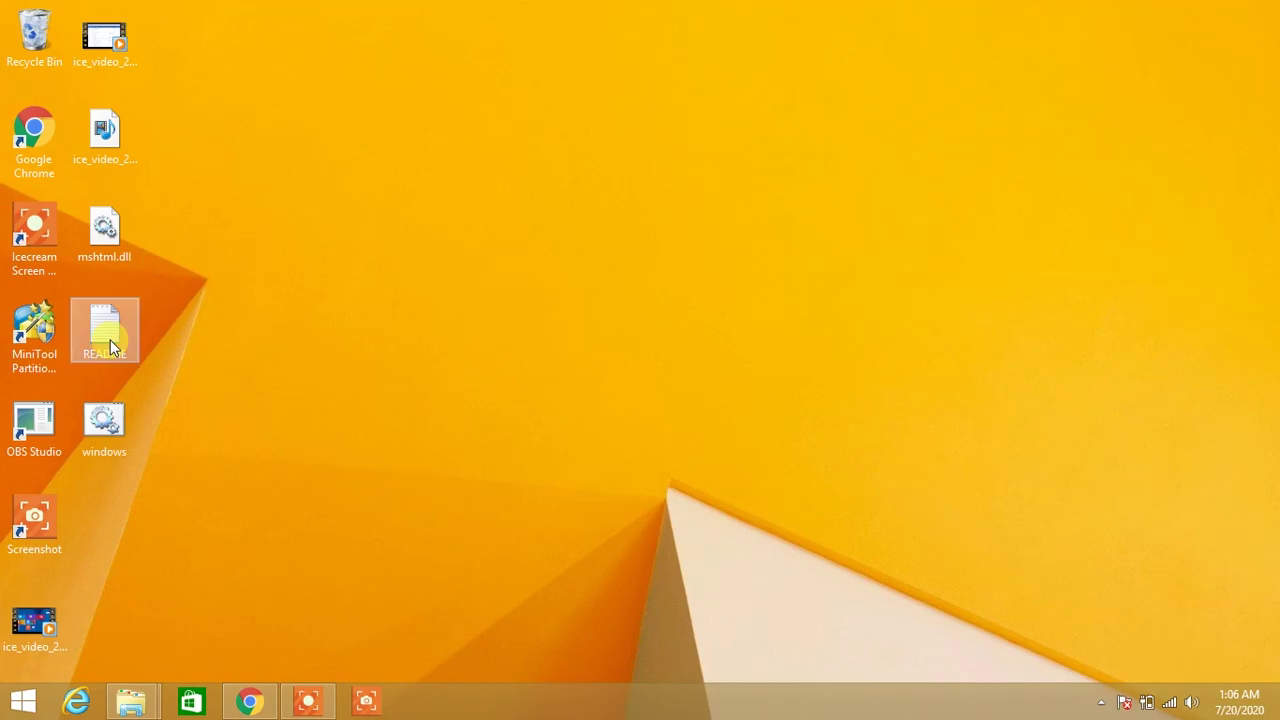
- Check This PC's system properties, confirming 64-bit Windows 8.1 on an x64-based processor
{"action": "key", "text": "super"}
{"action": "left_click", "coordinate": [1203, 78]}
{"action": "type", "text": "t"}
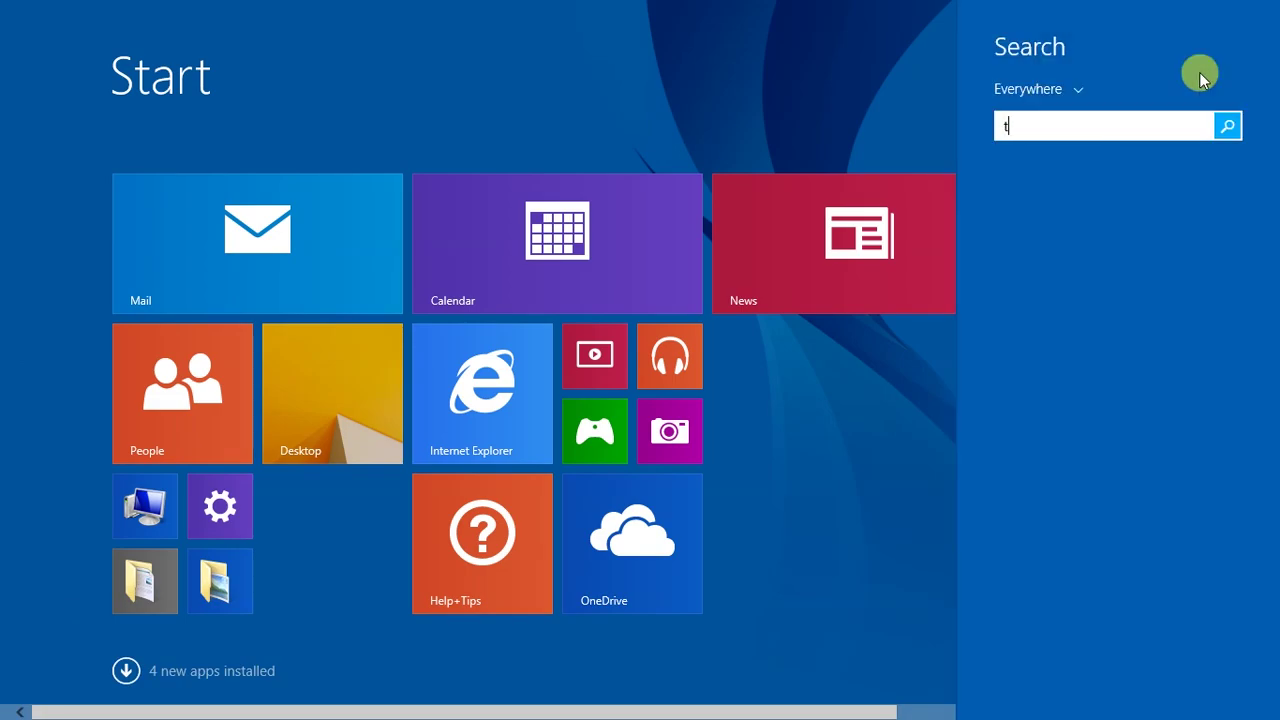
{"action": "type", "text": "his PC"}
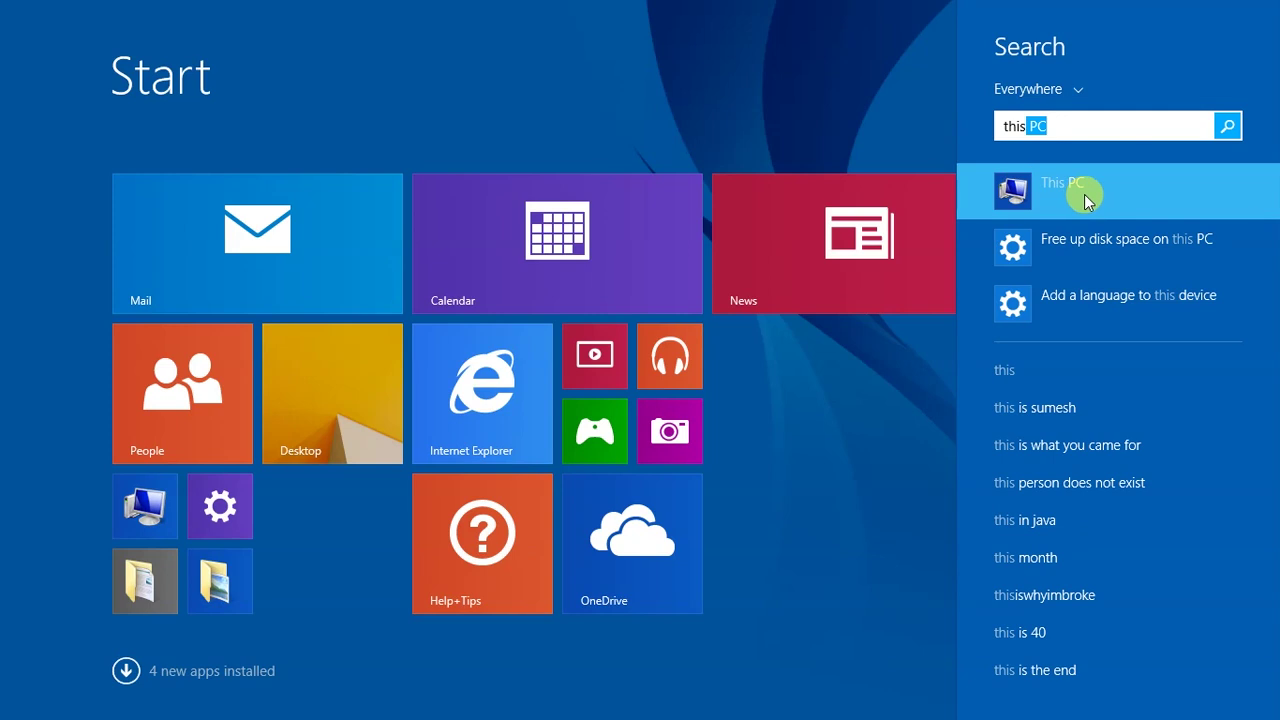
{"action": "right_click", "coordinate": [1128, 192]}
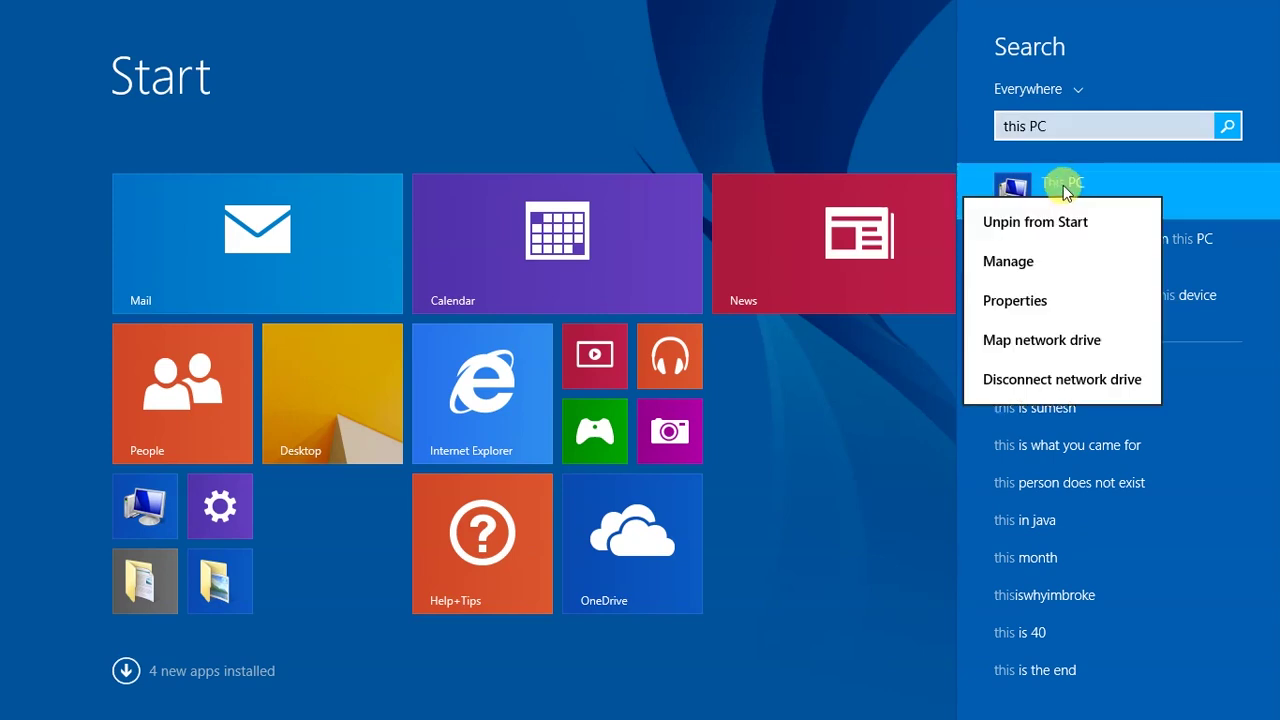
{"action": "left_click", "coordinate": [1044, 305]}
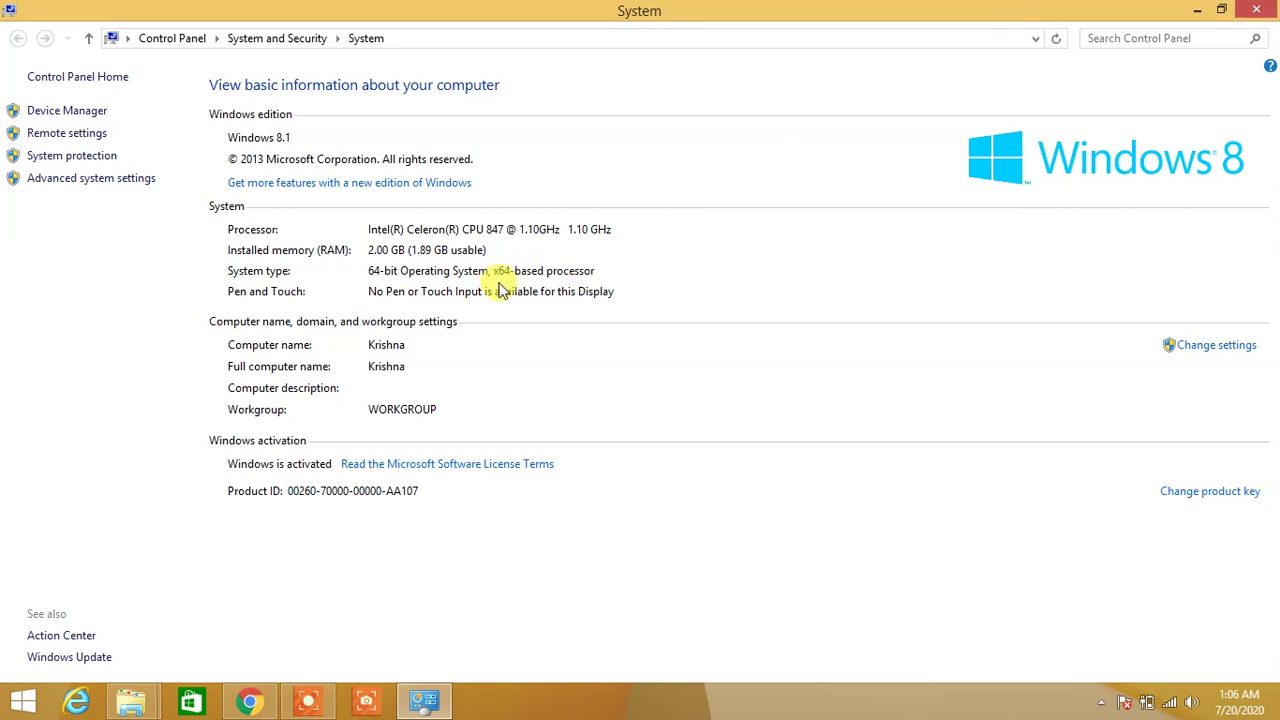
- Close the System window and download the Windows8.1-KB3118401-x64 update package, confirming it in Chrome's downloads
{"action": "left_click", "coordinate": [1197, 9]}
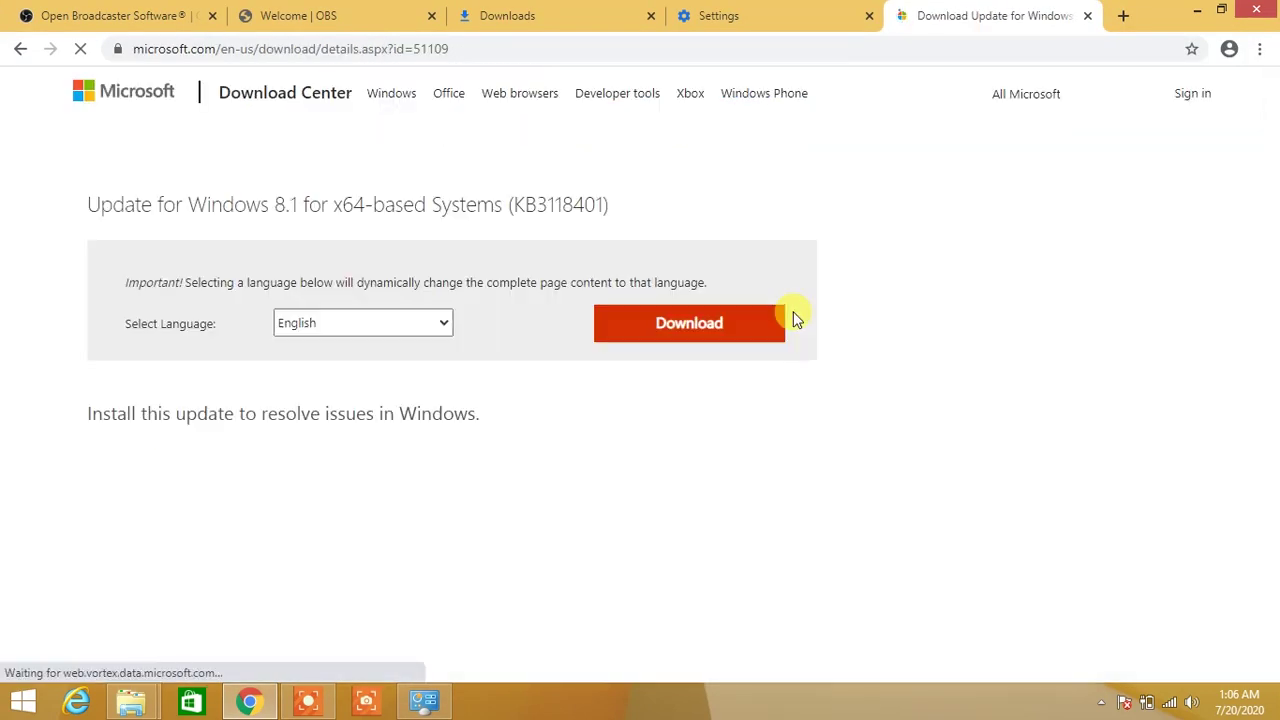
{"action": "scroll", "coordinate": [700, 380], "scroll_direction": "down", "scroll_amount": 2}
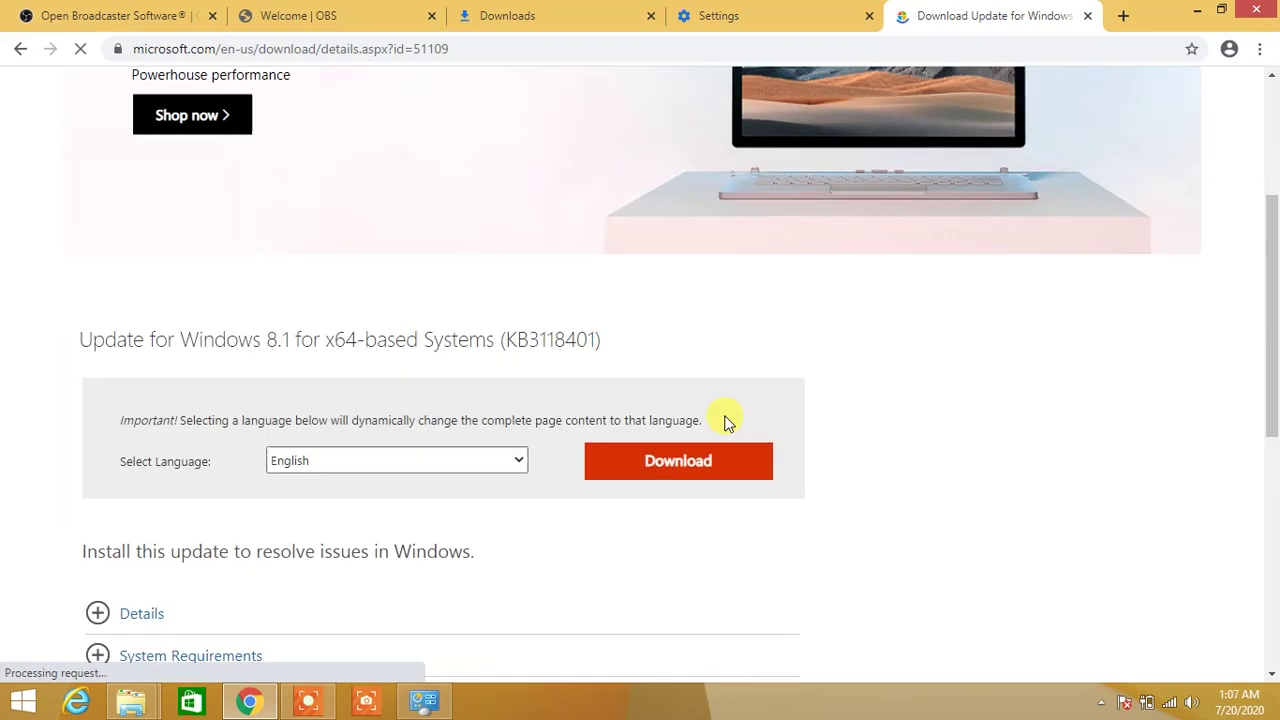
{"action": "left_click", "coordinate": [673, 453]}
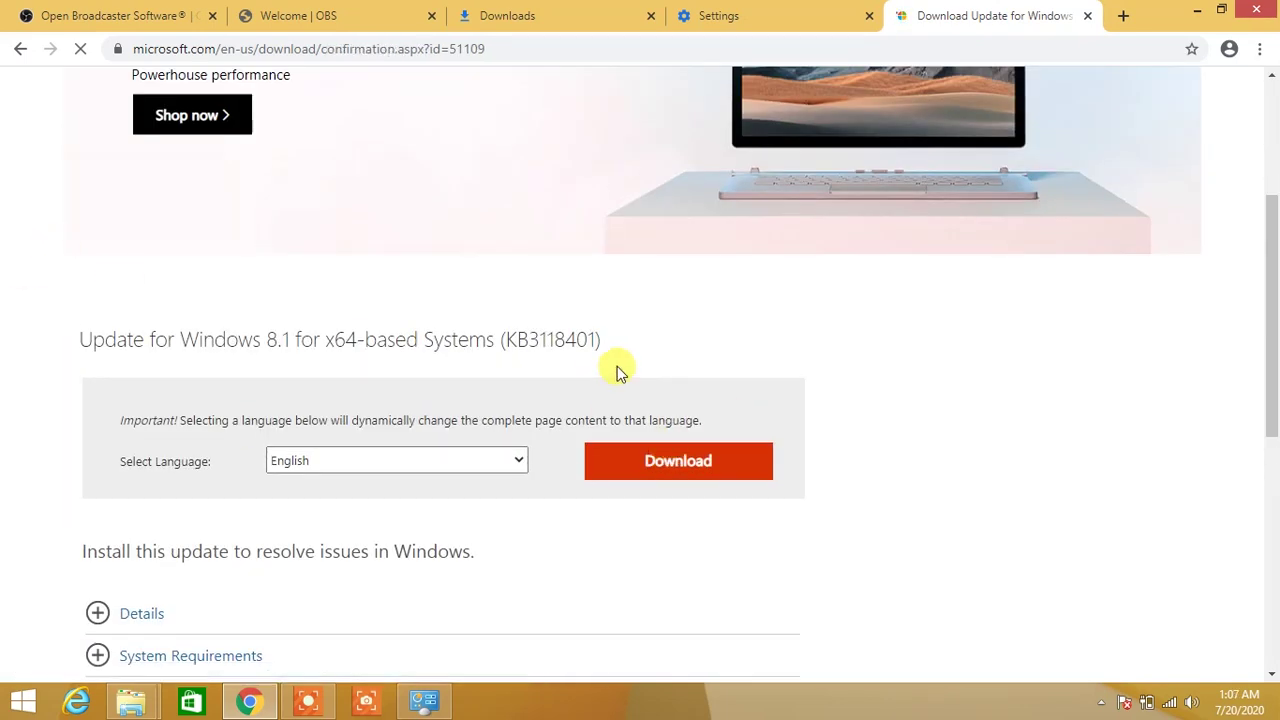
{"action": "scroll", "coordinate": [1266, 200], "scroll_direction": "down", "scroll_amount": 2}
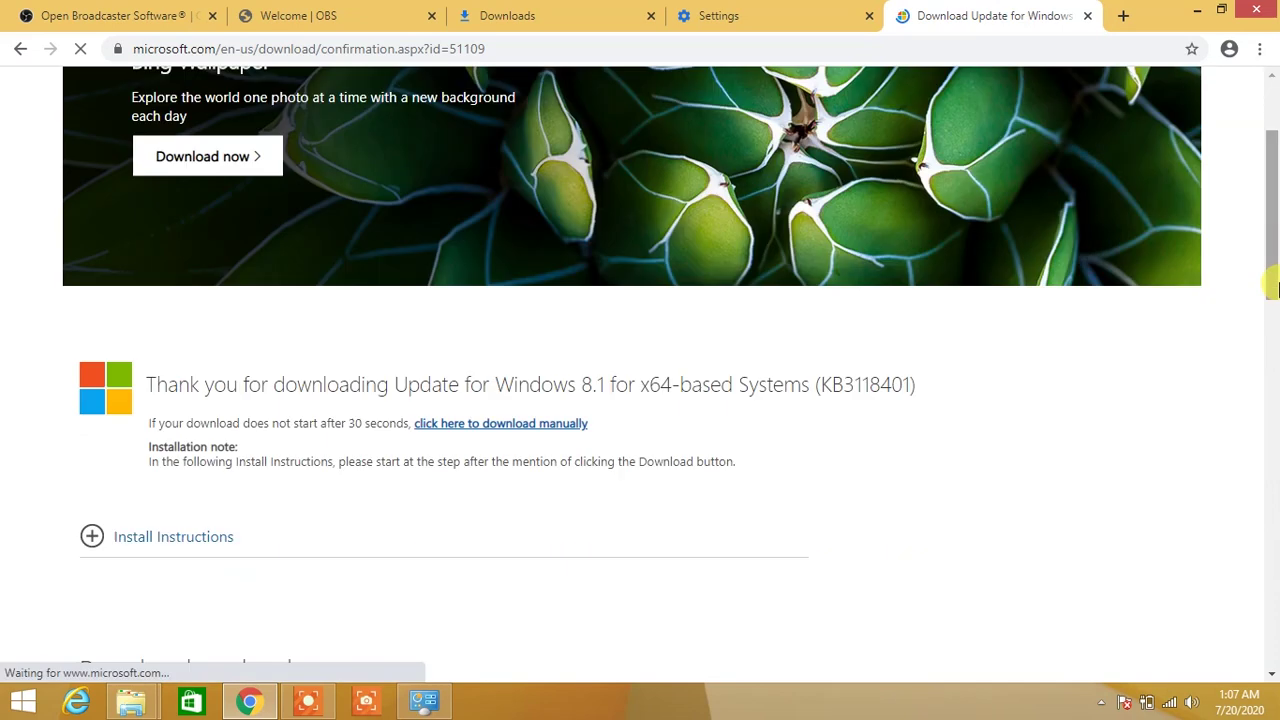
{"action": "key", "text": "ctrl+j"}
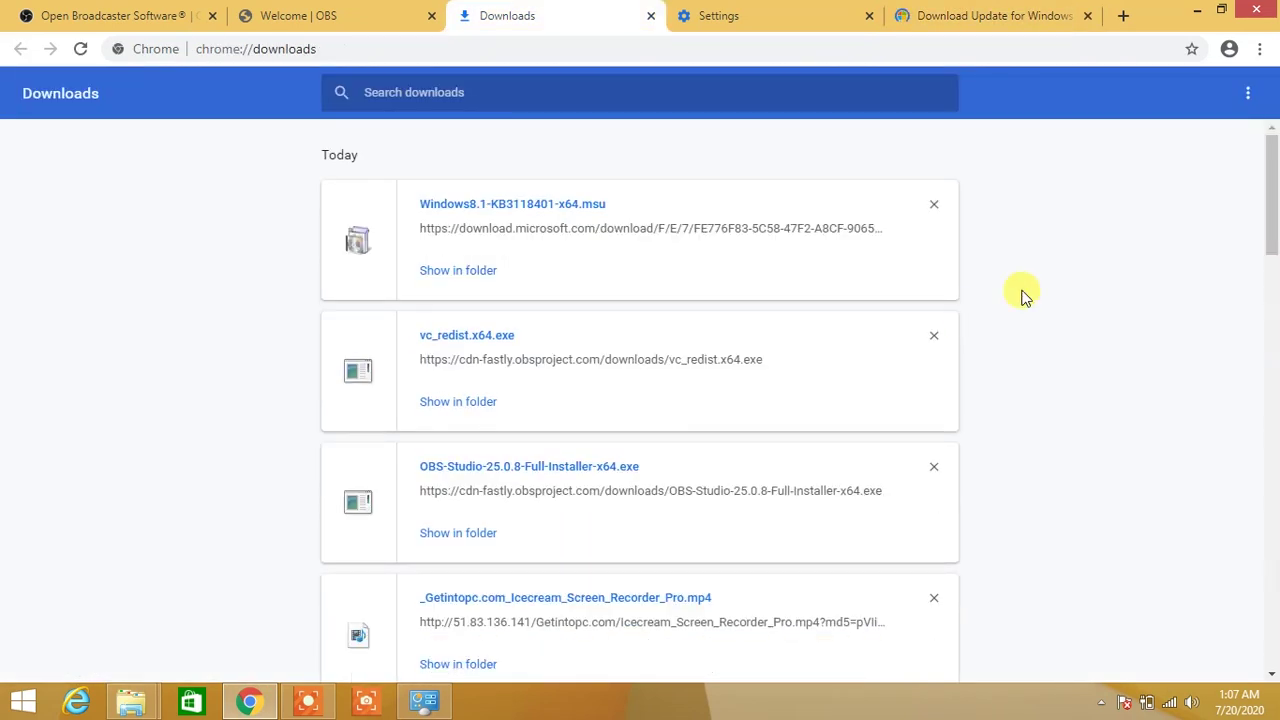
- Run Windows8.1-KB3118401-x64 from the Downloads folder and dismiss the 'already installed' notice
{"action": "left_click", "coordinate": [481, 270]}
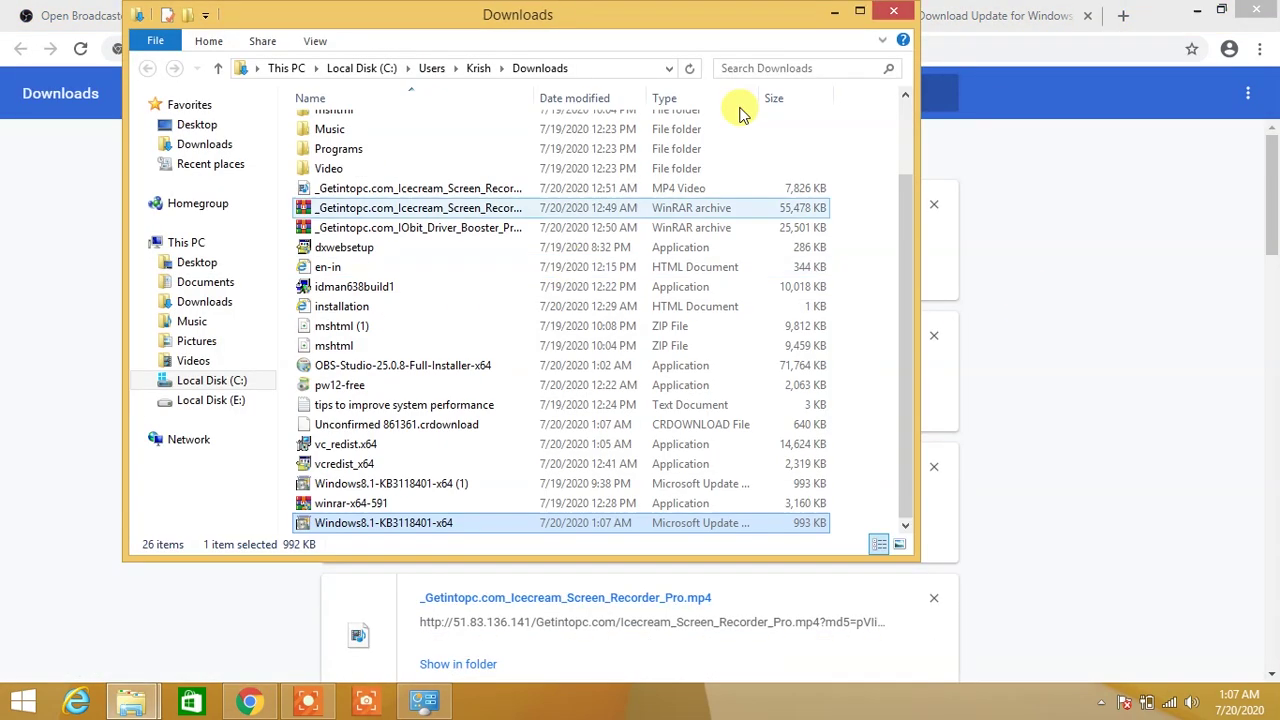
{"action": "left_click", "coordinate": [864, 13]}
{"action": "right_click", "coordinate": [184, 615]}
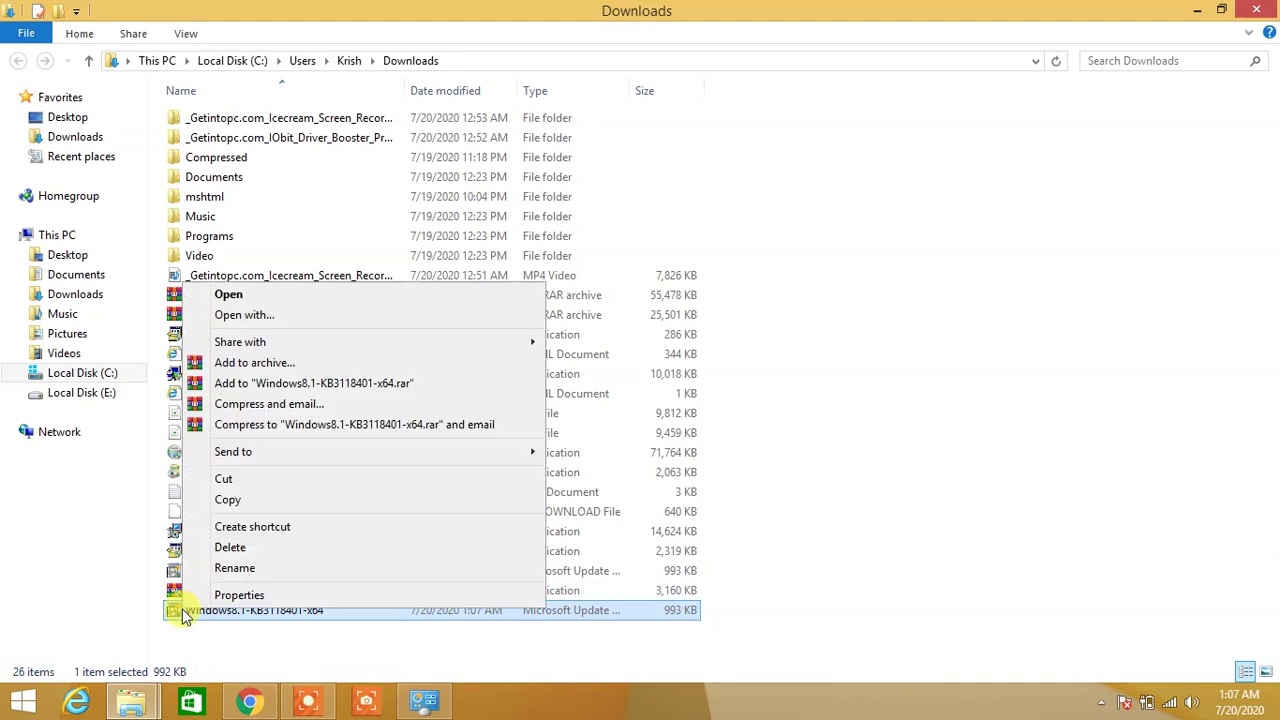
{"action": "left_click", "coordinate": [250, 295]}
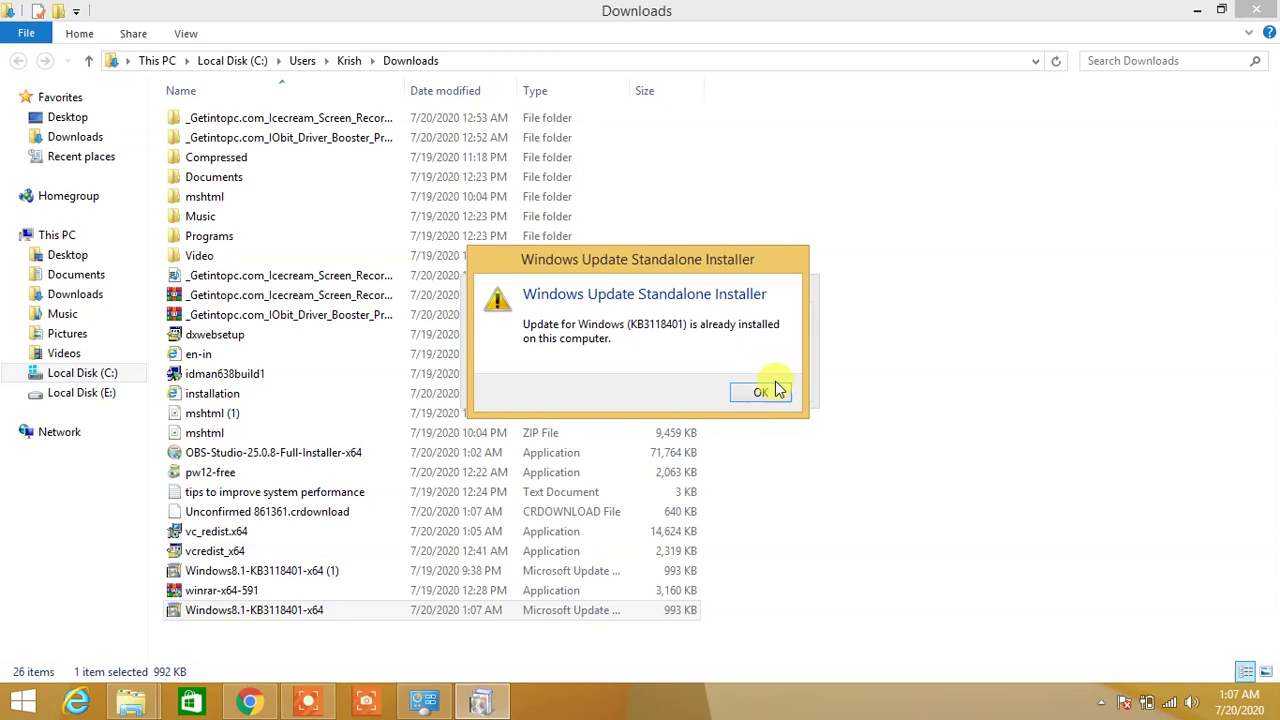
{"action": "left_click", "coordinate": [762, 393]}
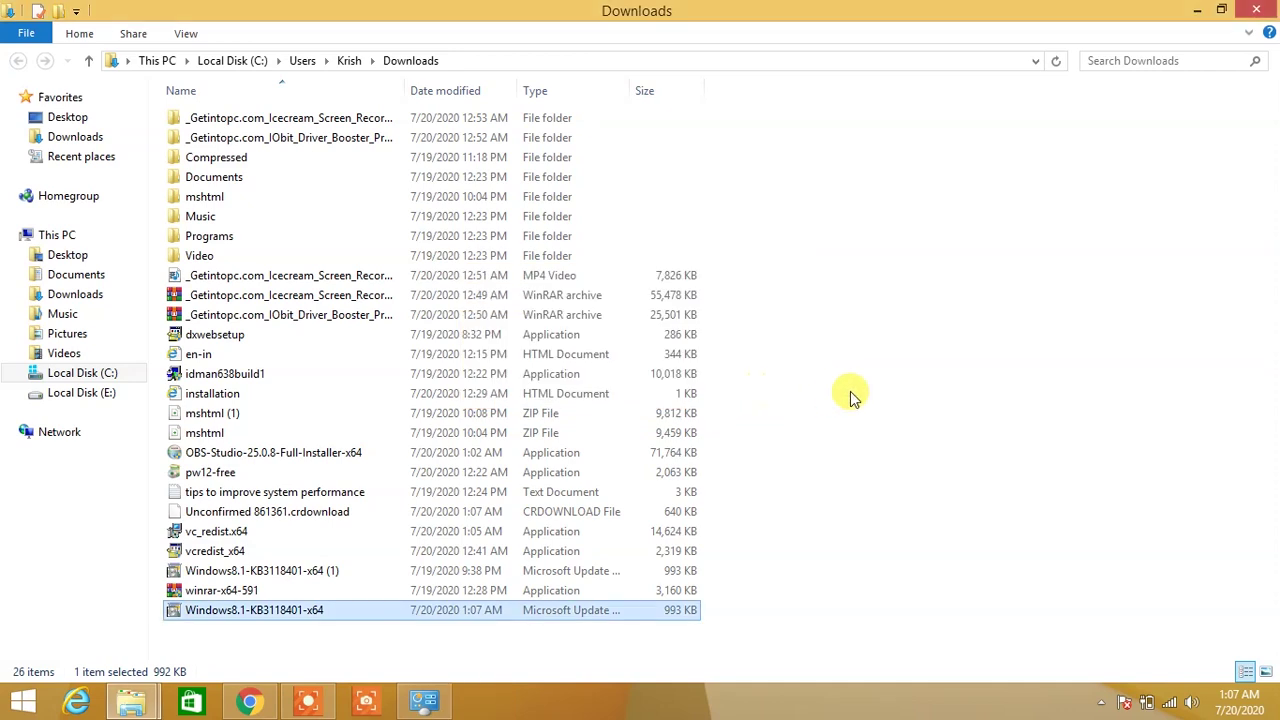
- Install OBS Studio 25.0.8 as administrator into the default folder and launch it
{"action": "right_click", "coordinate": [195, 453]}
{"action": "left_click", "coordinate": [252, 76]}
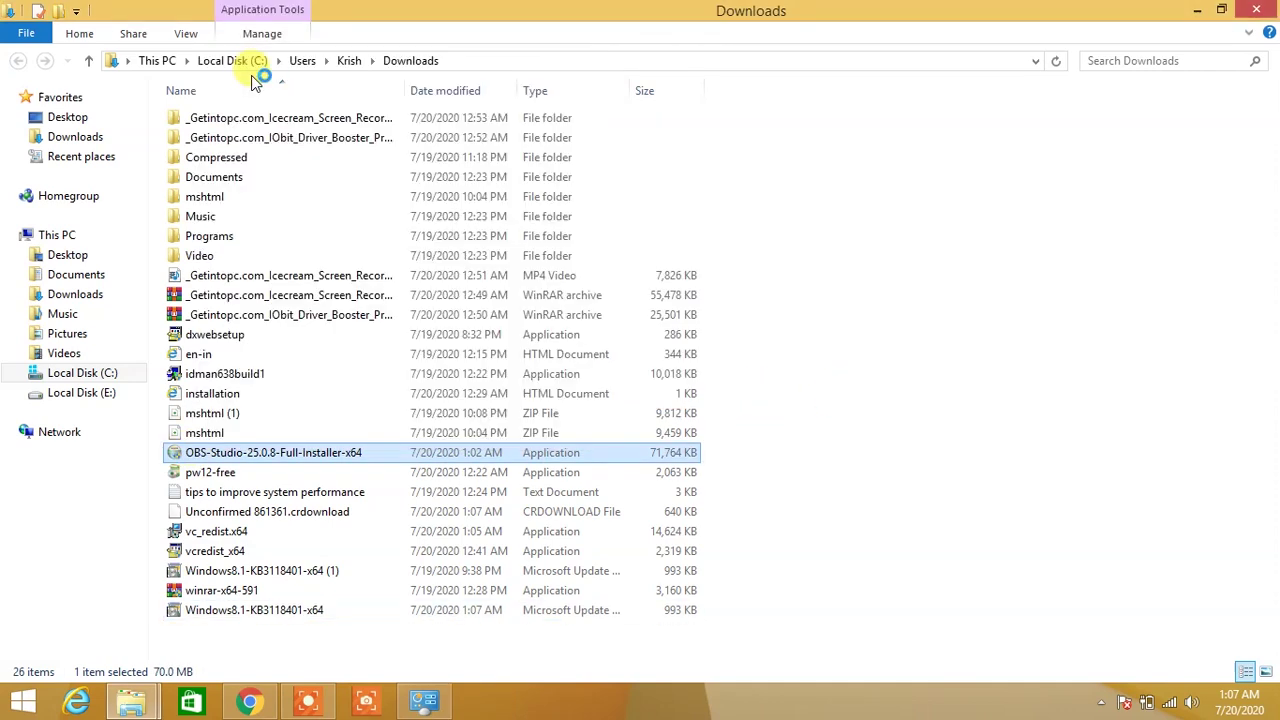
{"action": "left_click", "coordinate": [744, 500]}
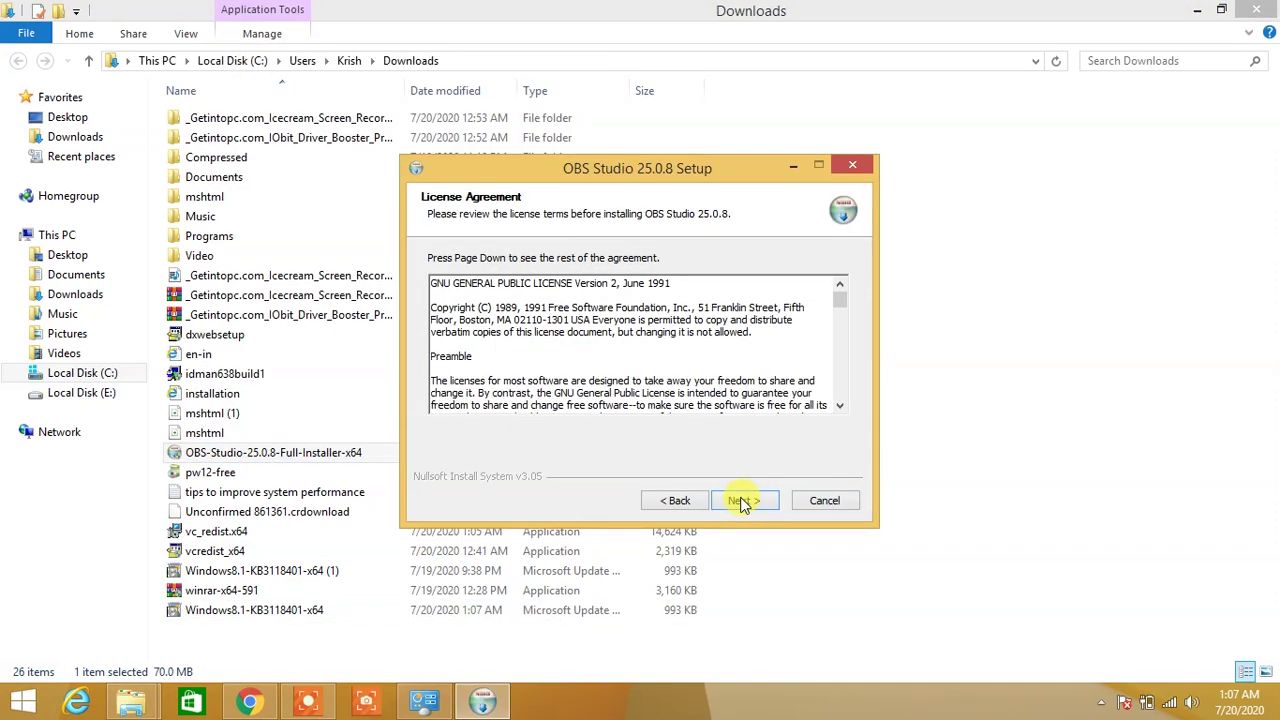
{"action": "left_click", "coordinate": [747, 500]}
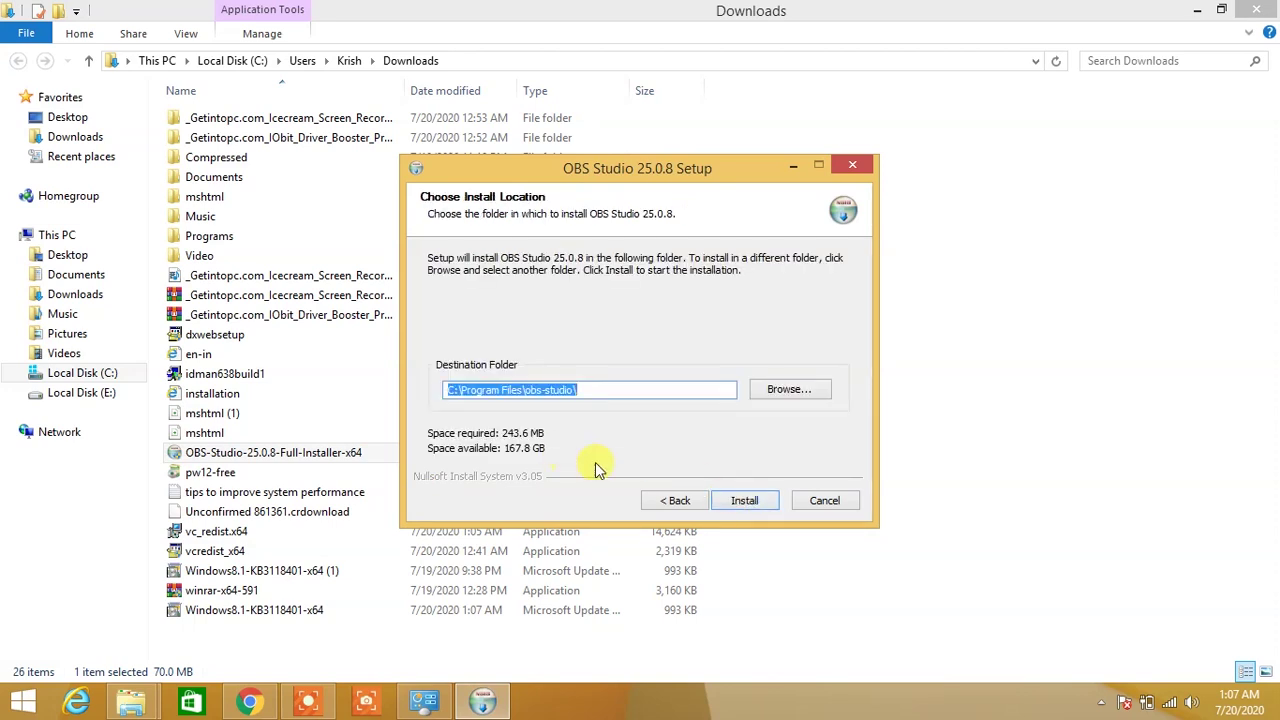
{"action": "left_click", "coordinate": [757, 501]}
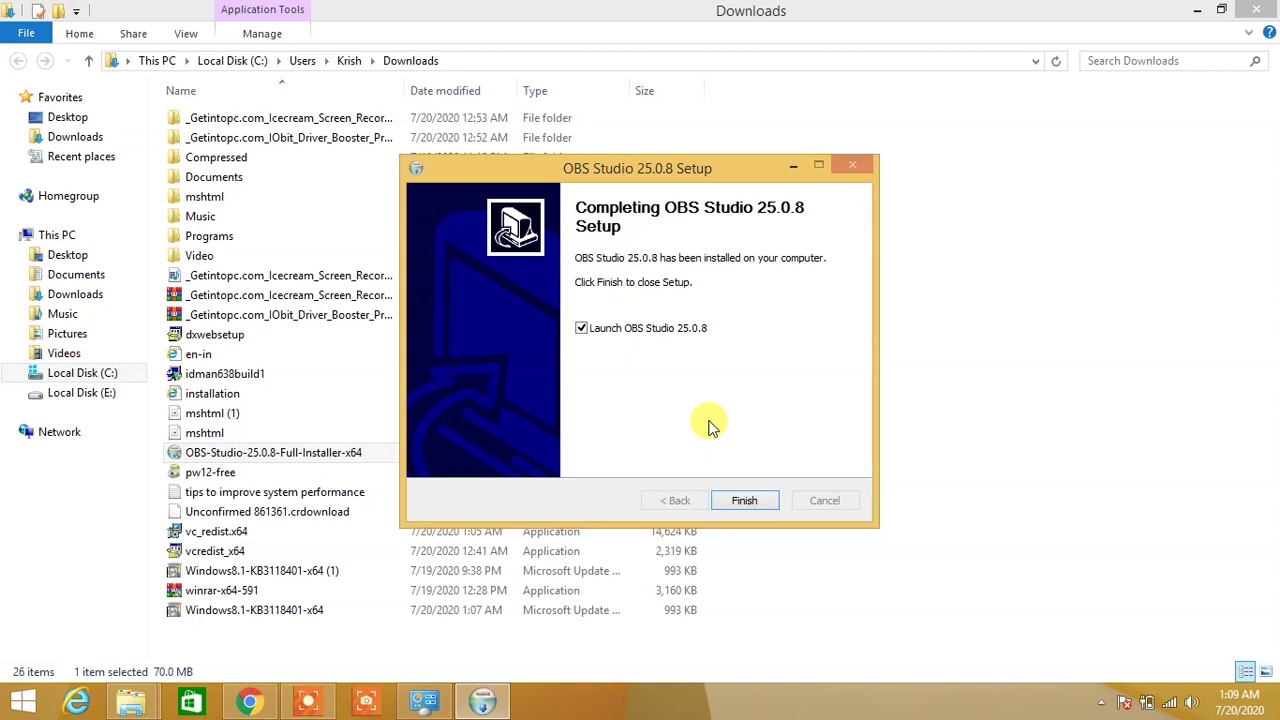
{"action": "left_click", "coordinate": [740, 500]}
- Decline the auto-configuration wizard and start adding a Display Capture source
{"action": "left_click", "coordinate": [1200, 12]}
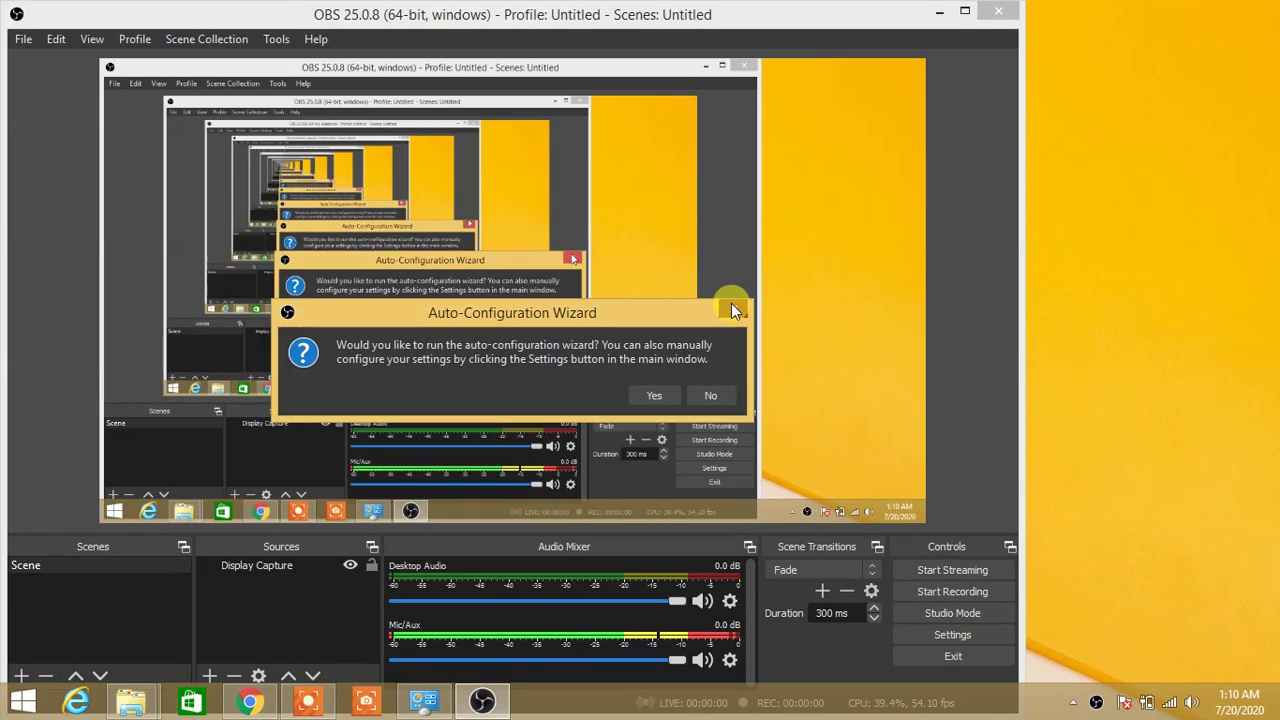
{"action": "left_click", "coordinate": [733, 311]}
{"action": "left_click", "coordinate": [251, 645]}
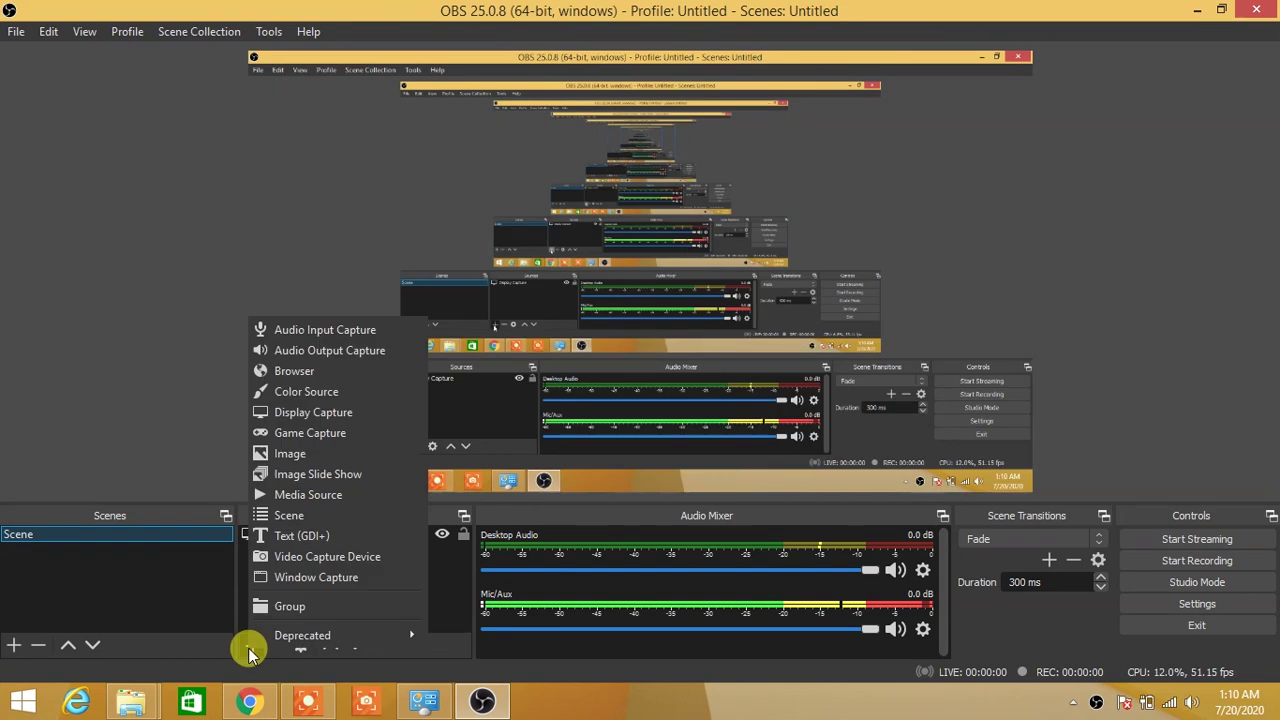
{"action": "left_click", "coordinate": [300, 409]}
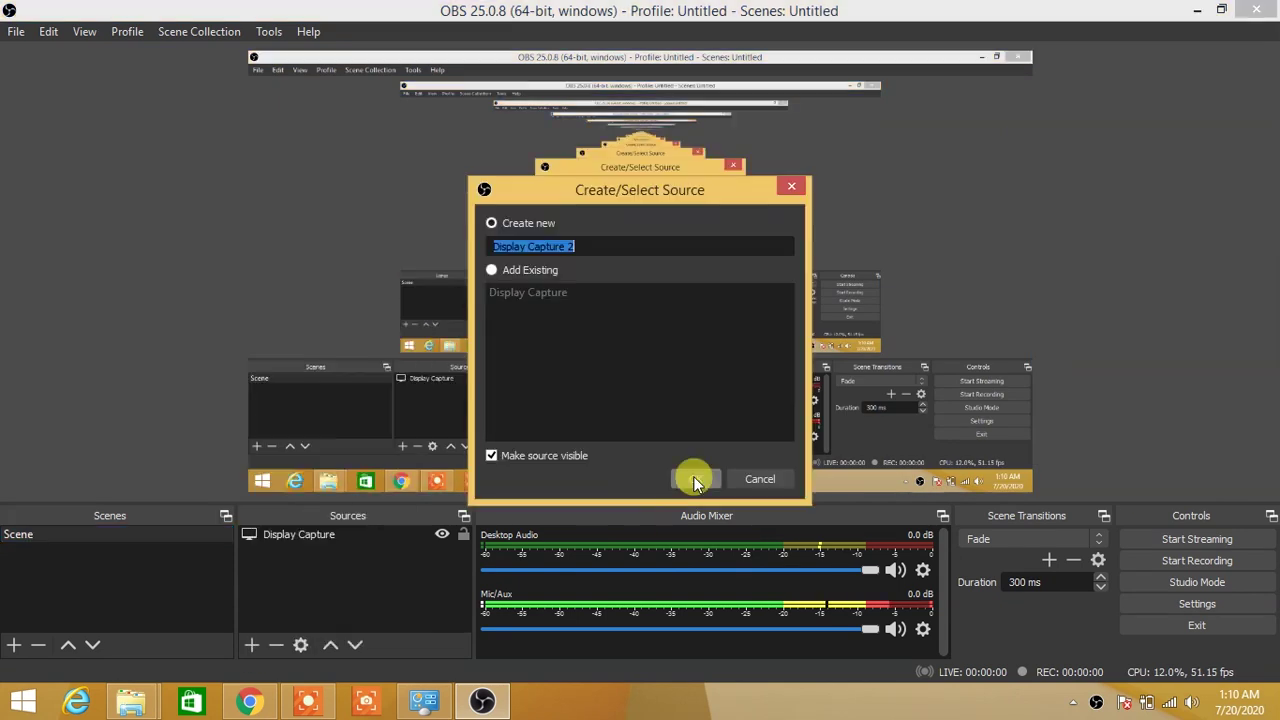